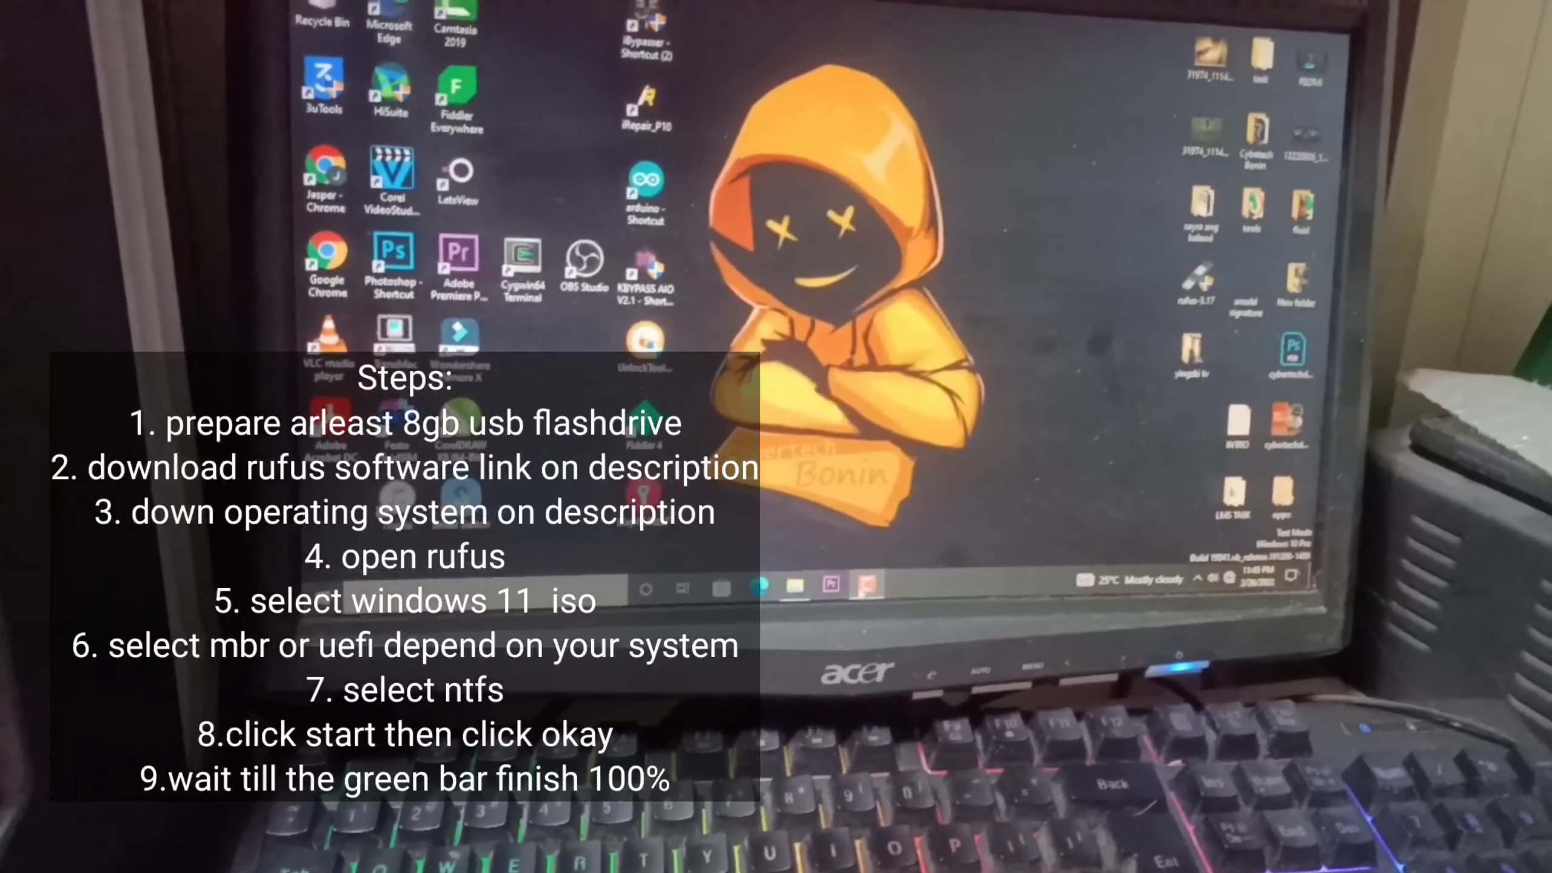
Launch Rufus 3.17 and set the boot selection to Disk or ISO image.
{"action": "mouse_move", "coordinate": [886, 663]}
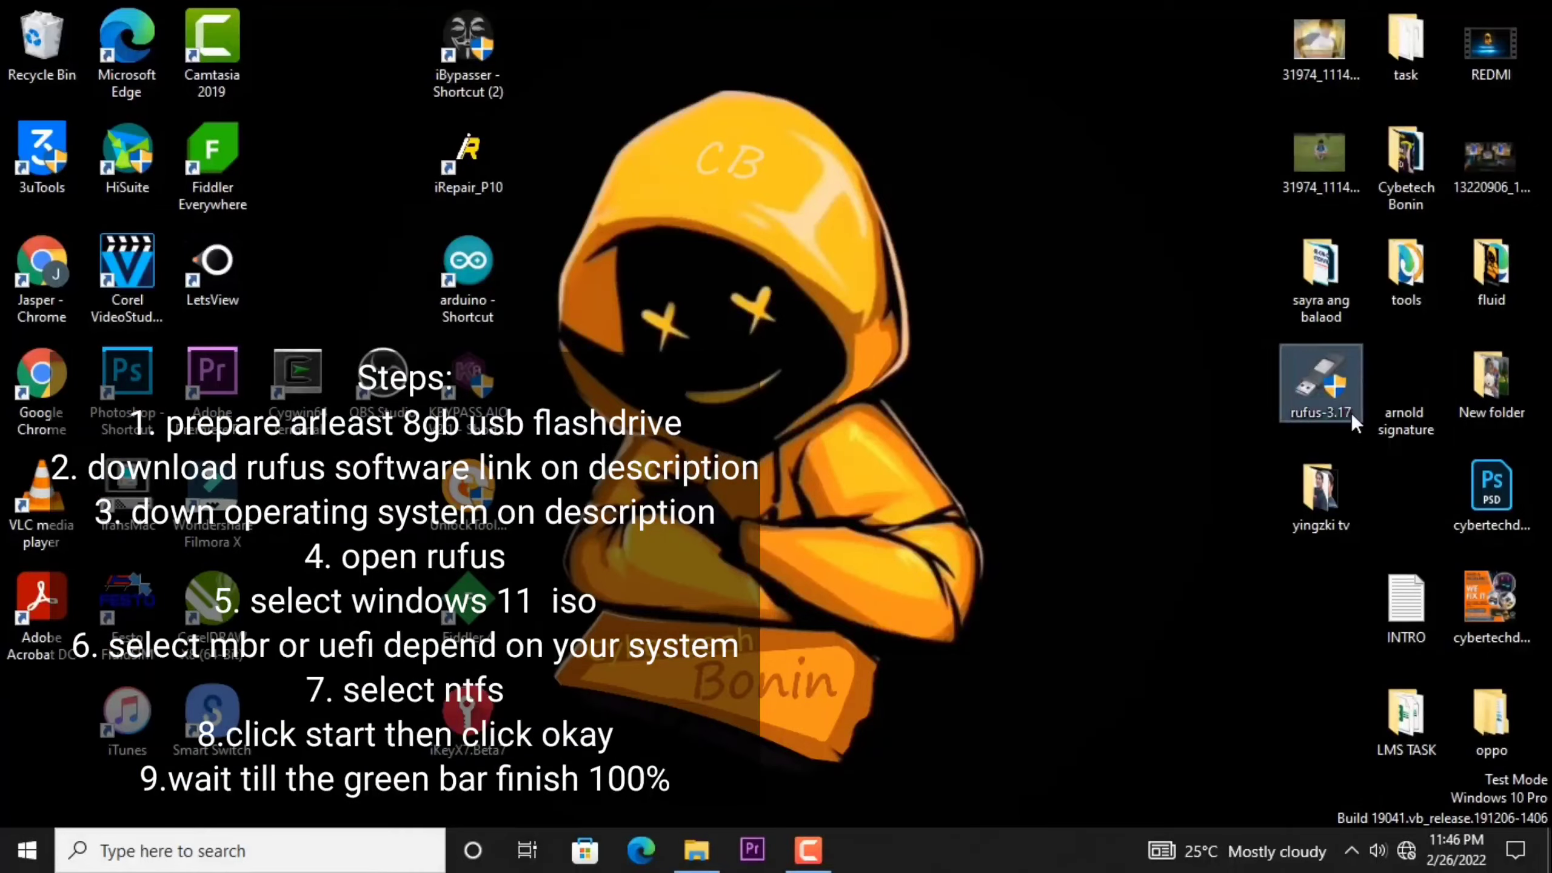
{"action": "double_click", "coordinate": [1351, 413]}
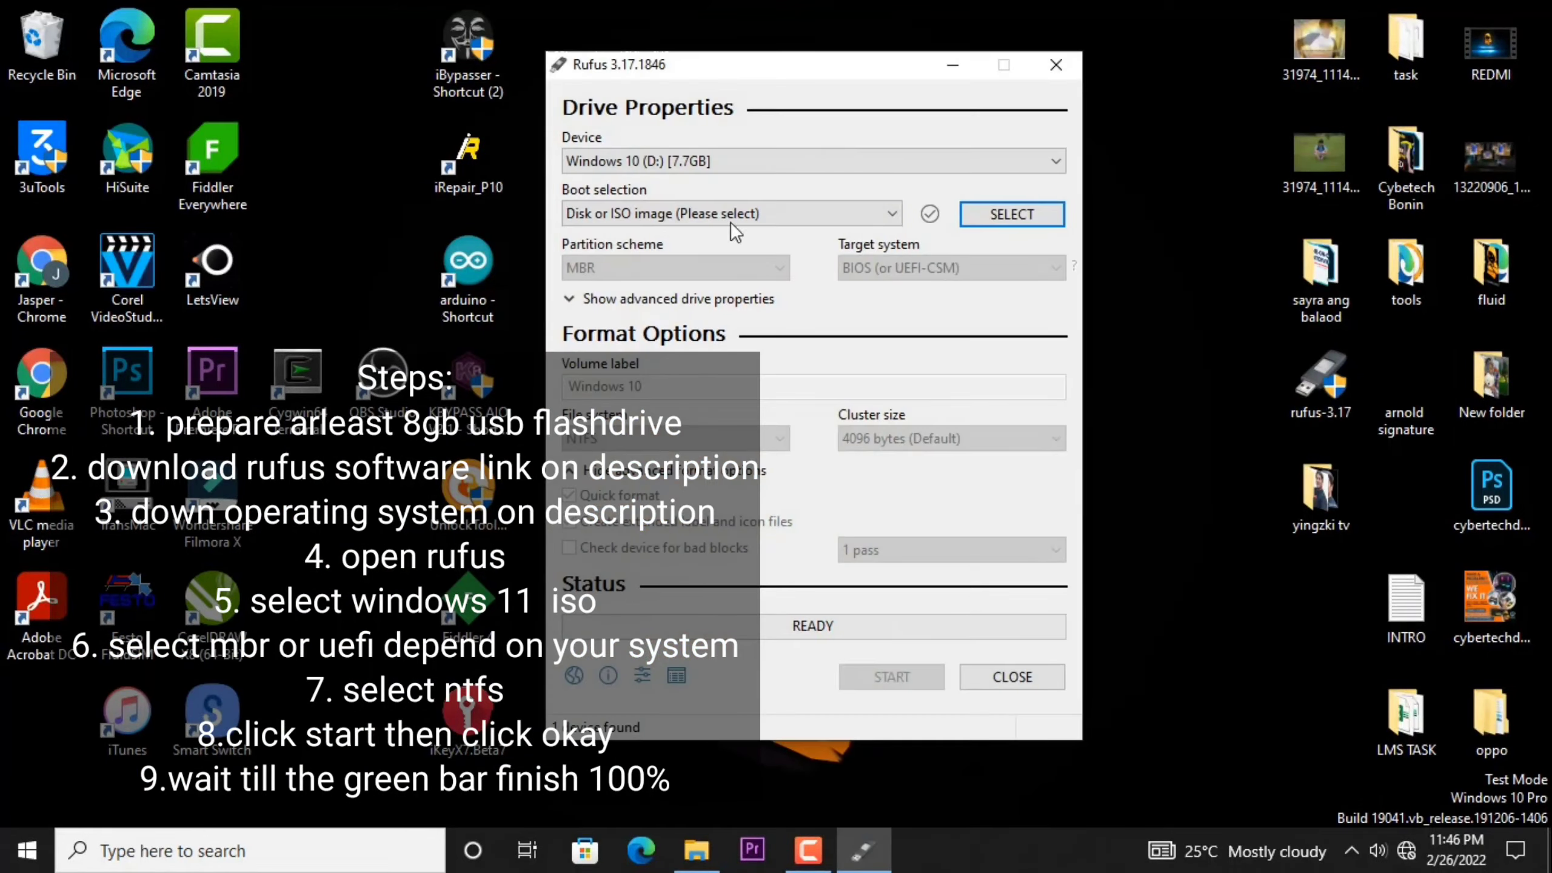
{"action": "left_click_drag", "start_coordinate": [813, 75], "coordinate": [1193, 91]}
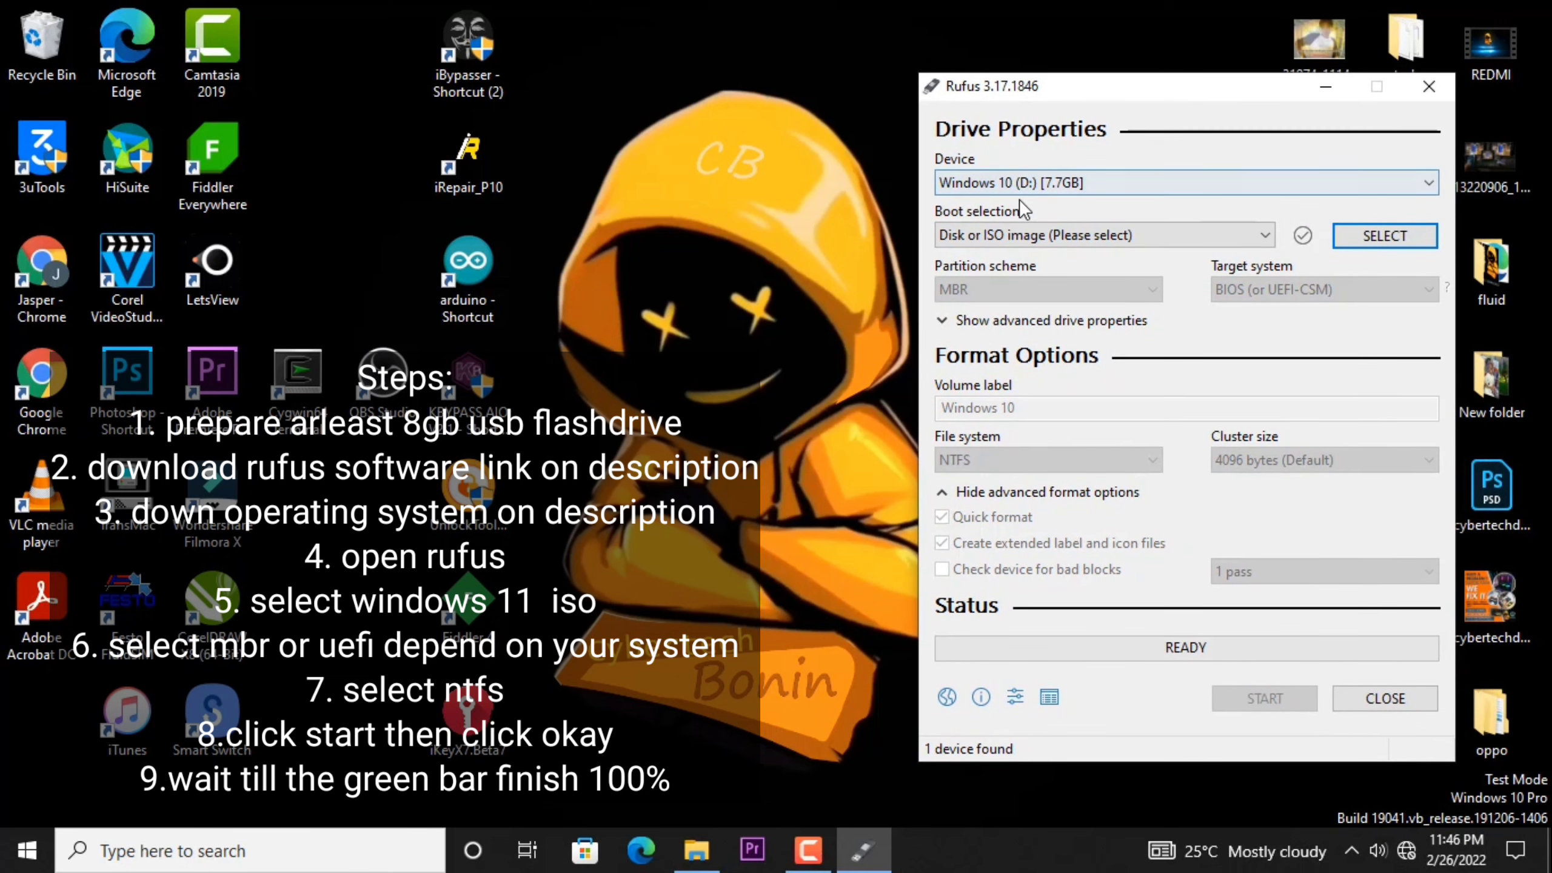
{"action": "left_click", "coordinate": [1100, 240]}
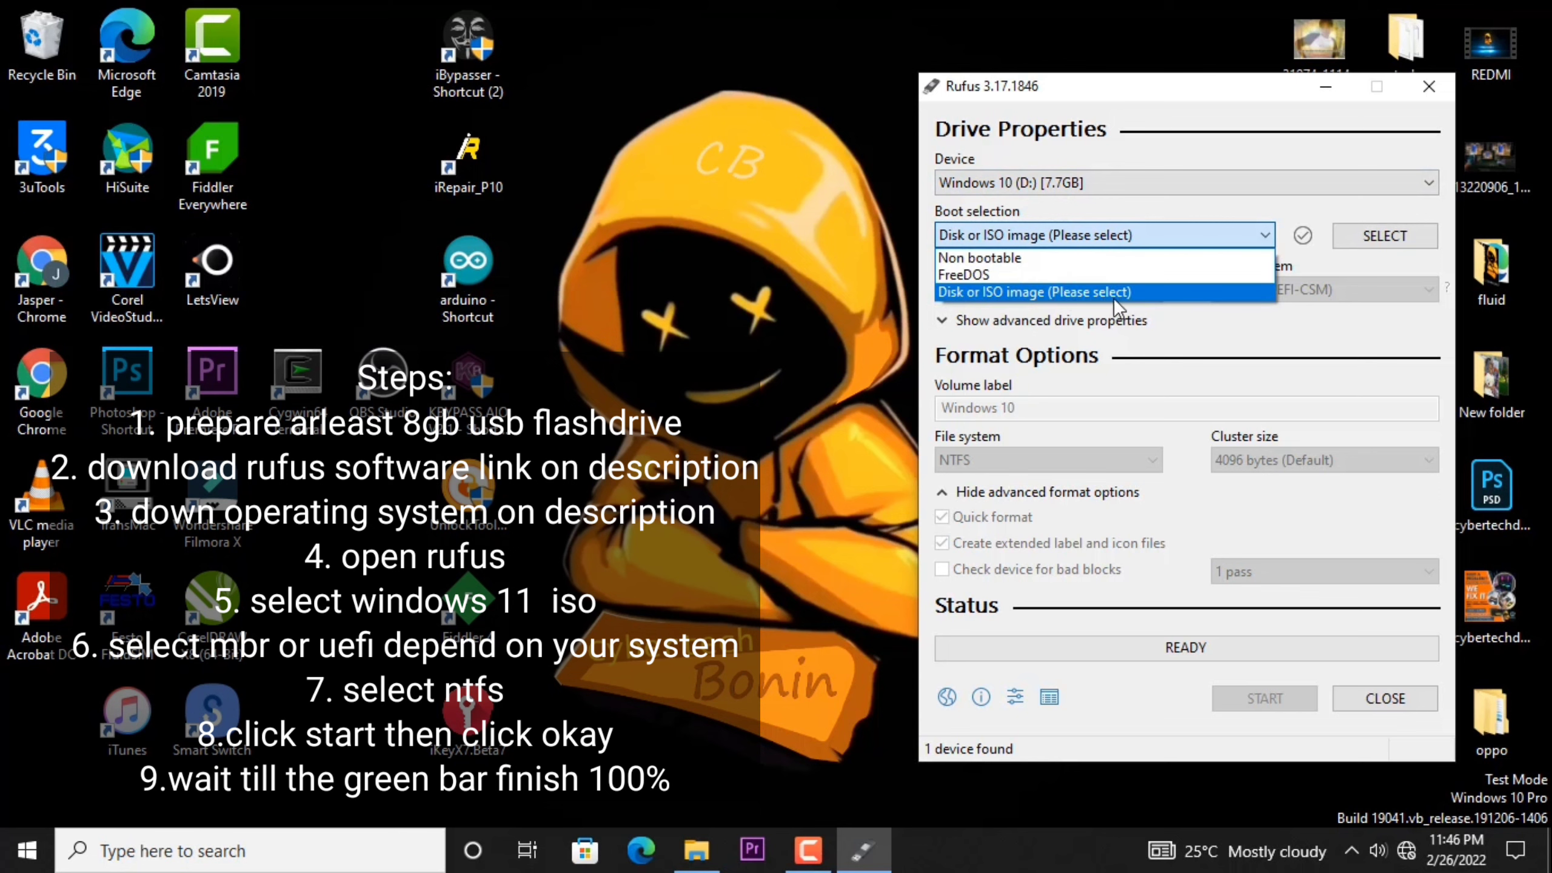
{"action": "left_click", "coordinate": [1061, 289]}
Load the Windows 11 x64 - TheWindowsForum.com ISO from the Windows 11 build 21996.1 folder inside Operating system.
{"action": "left_click", "coordinate": [1384, 243]}
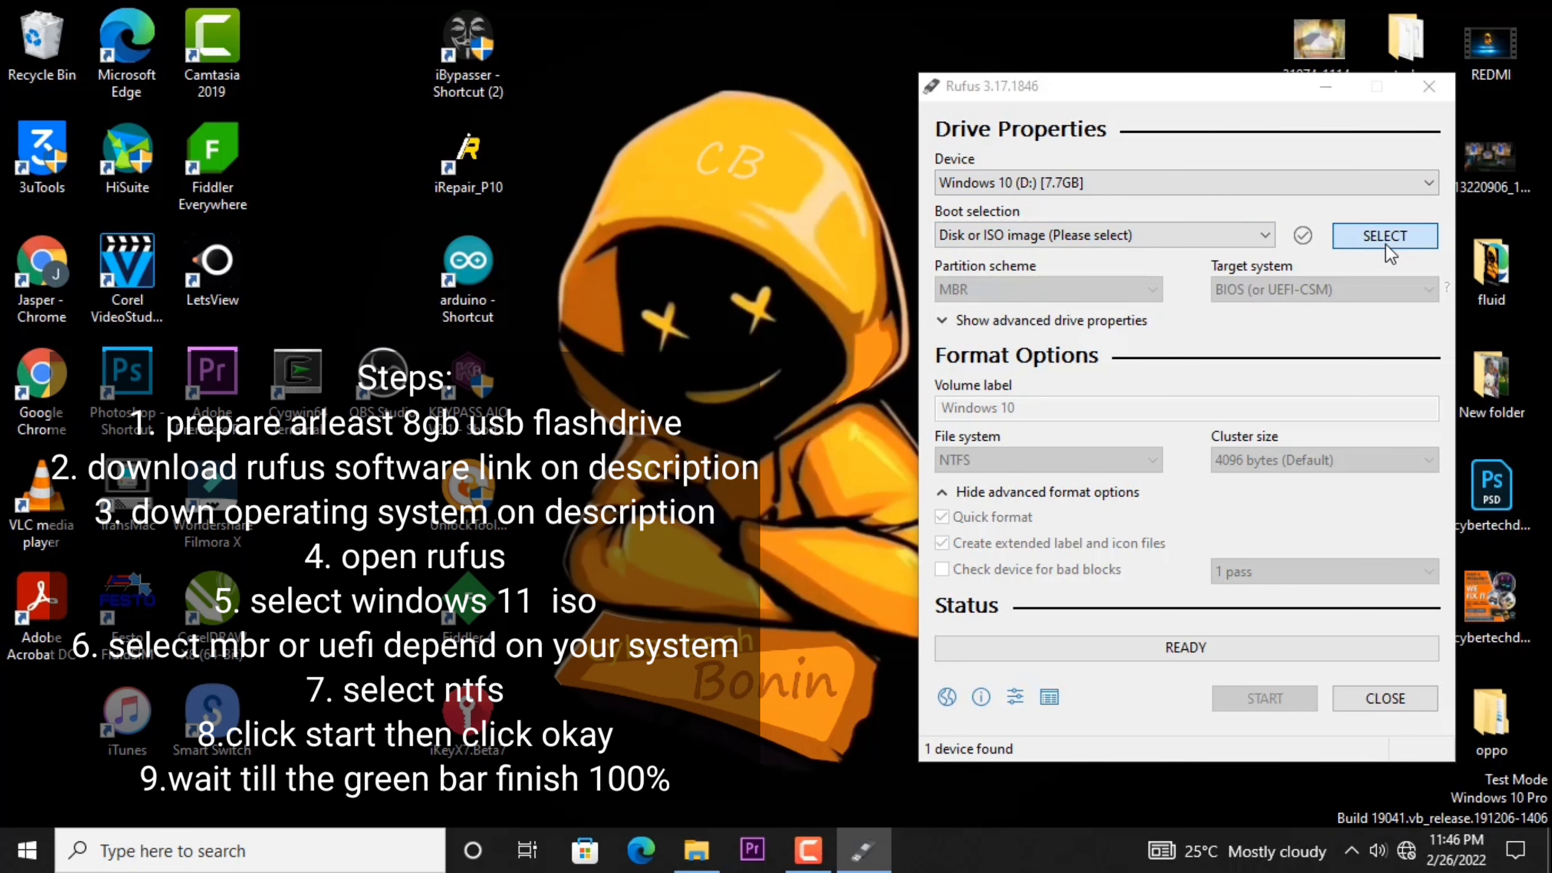
{"action": "left_click_drag", "start_coordinate": [1135, 117], "coordinate": [958, 130]}
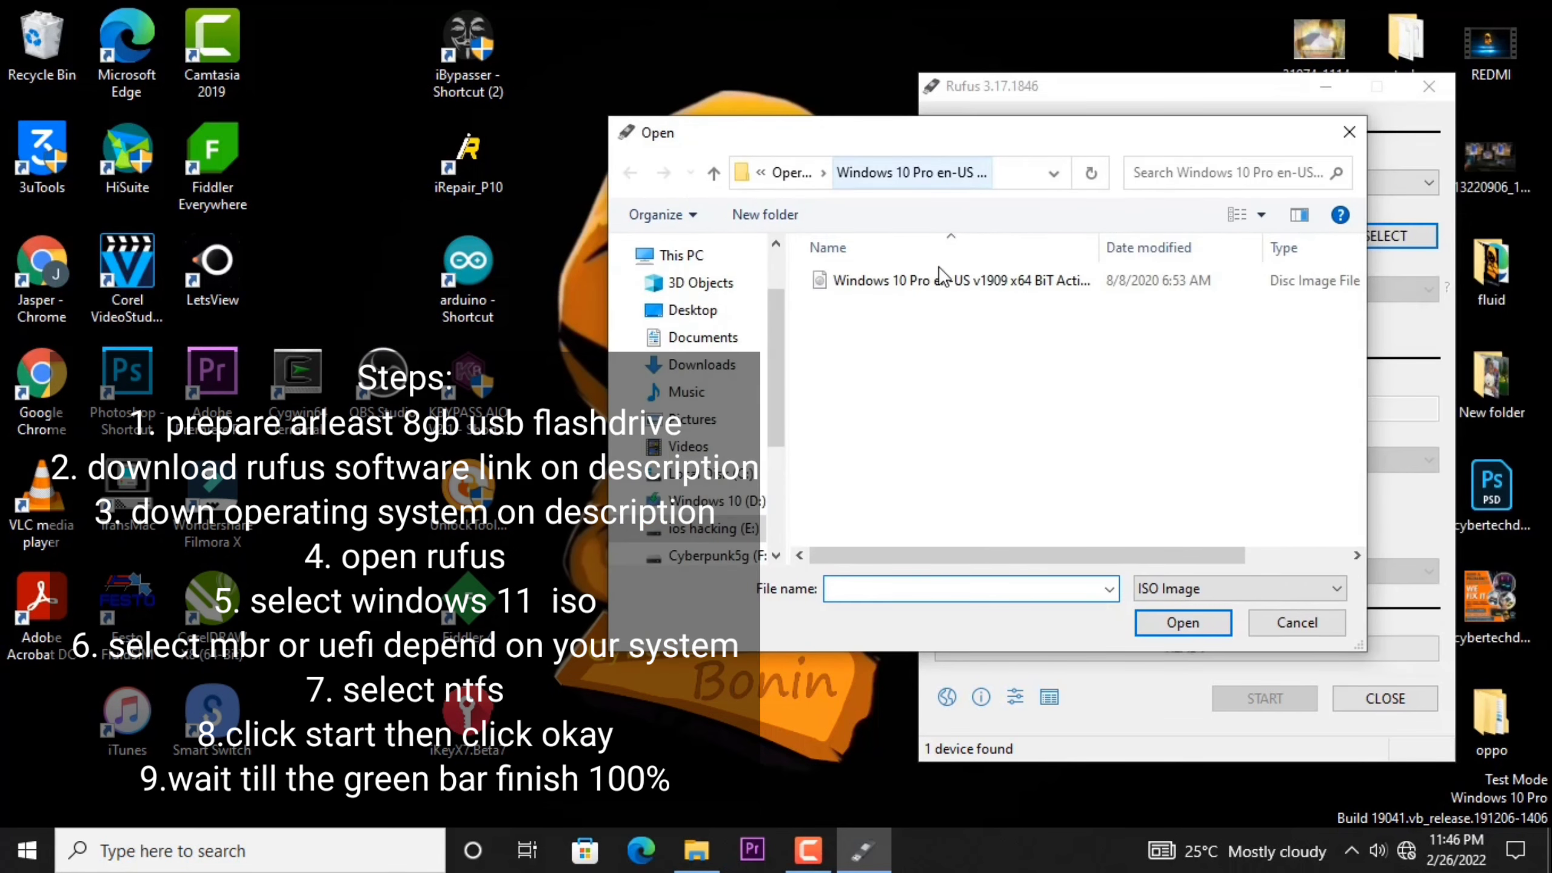
{"action": "left_click", "coordinate": [795, 174]}
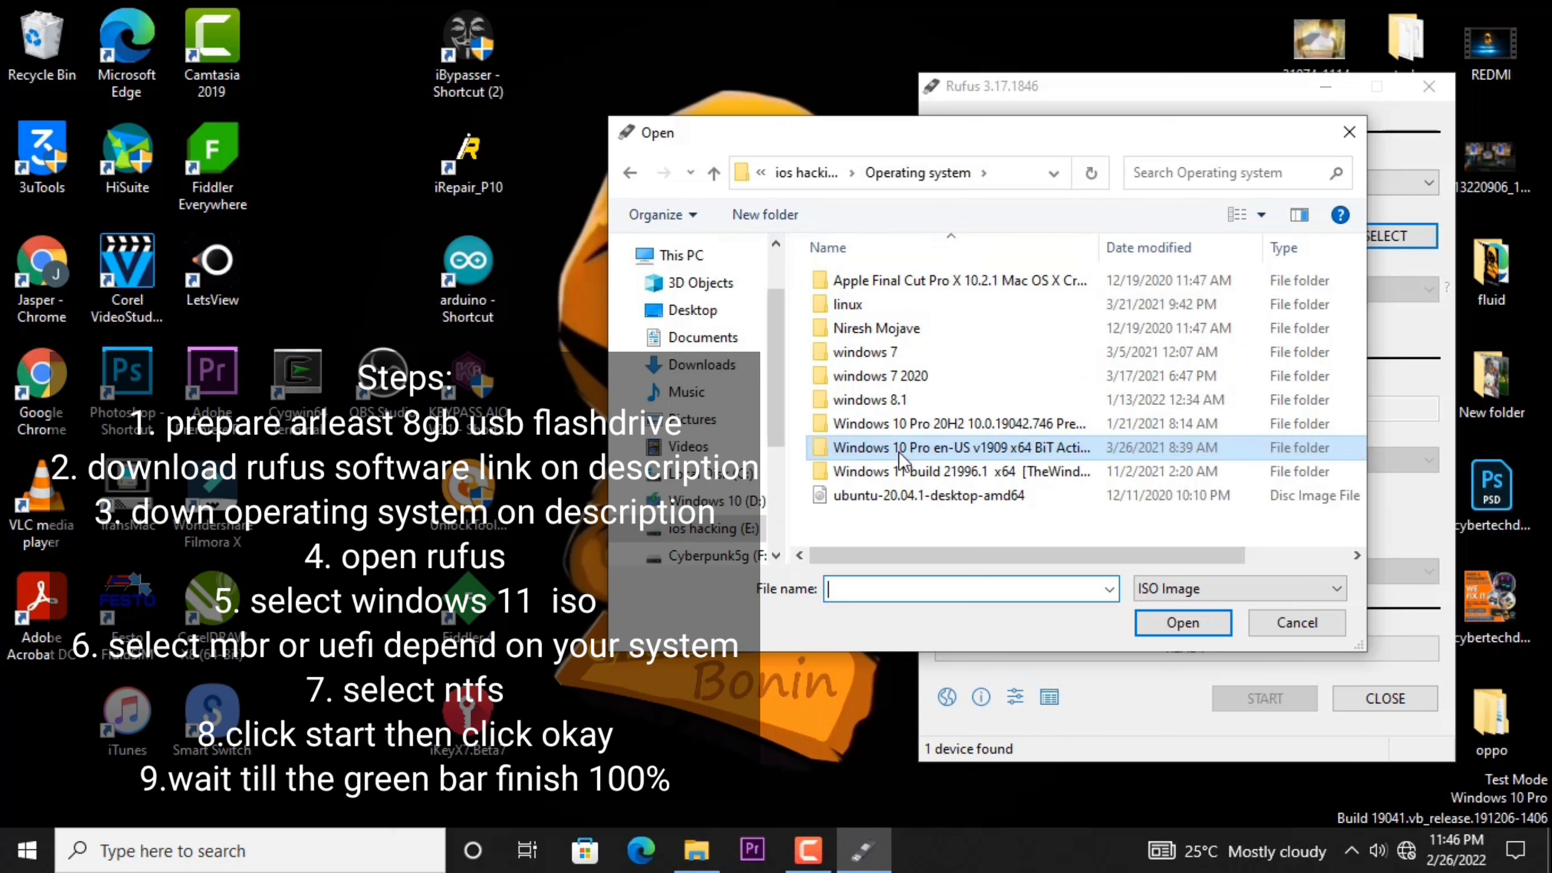
{"action": "left_click", "coordinate": [946, 475]}
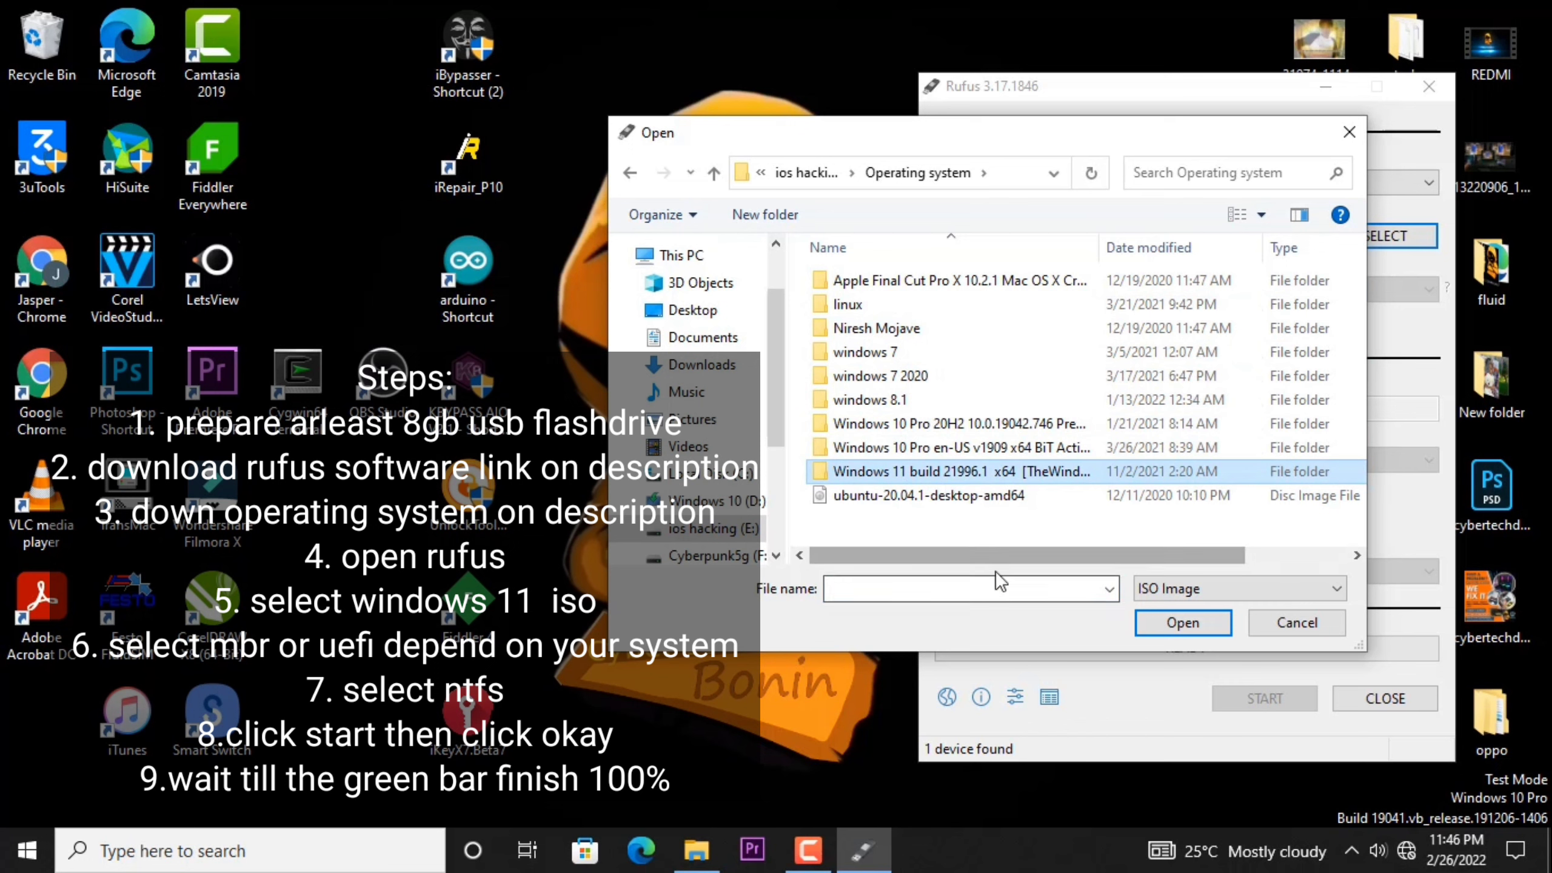
{"action": "left_click", "coordinate": [1169, 620]}
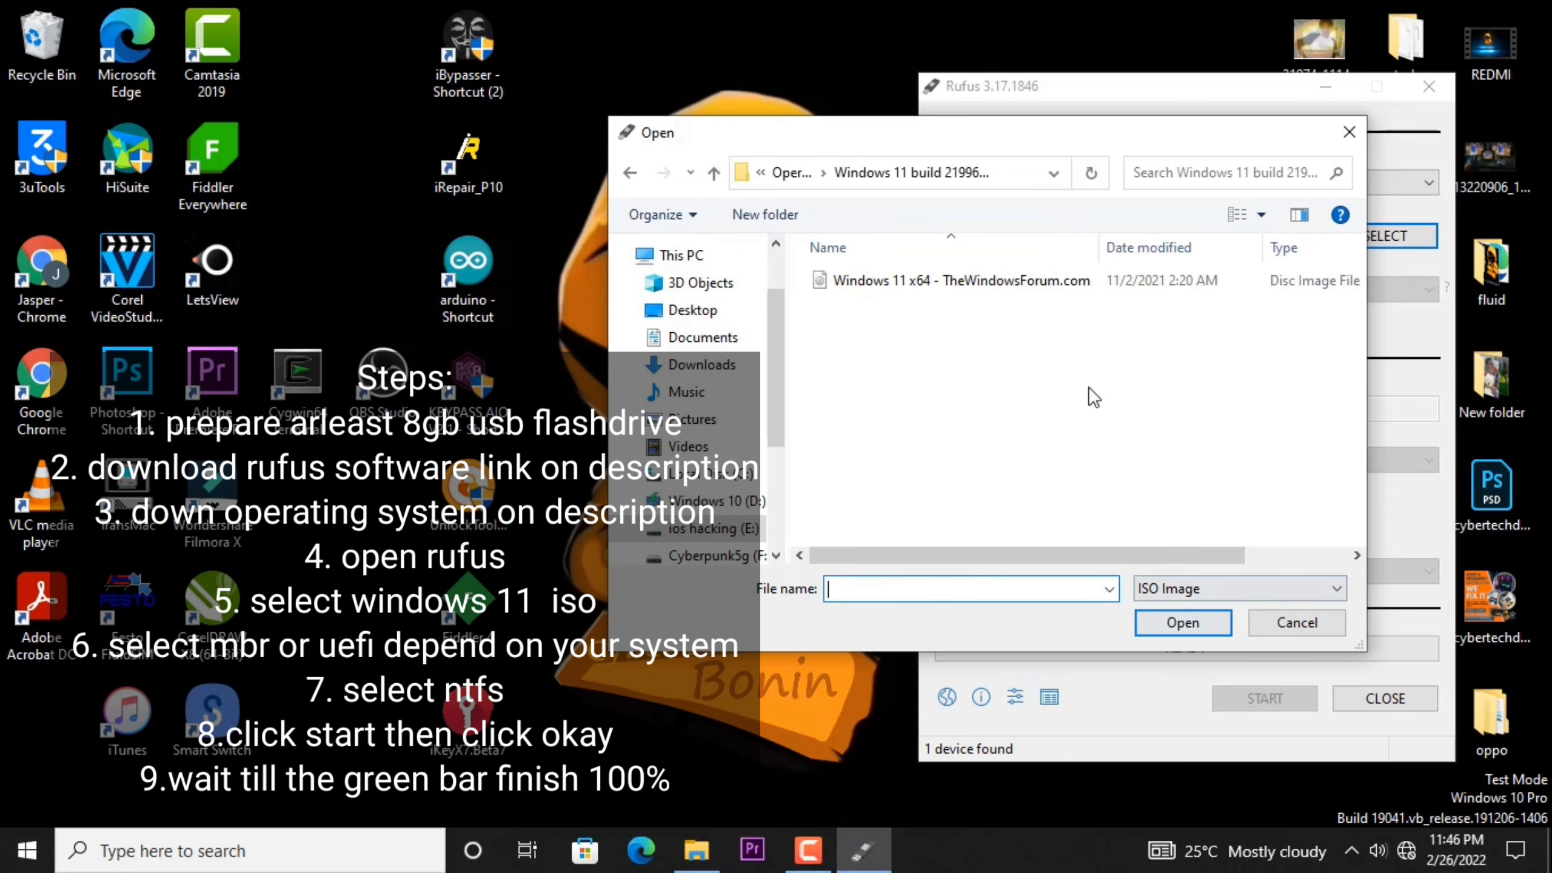
{"action": "left_click", "coordinate": [993, 281]}
{"action": "left_click", "coordinate": [1178, 630]}
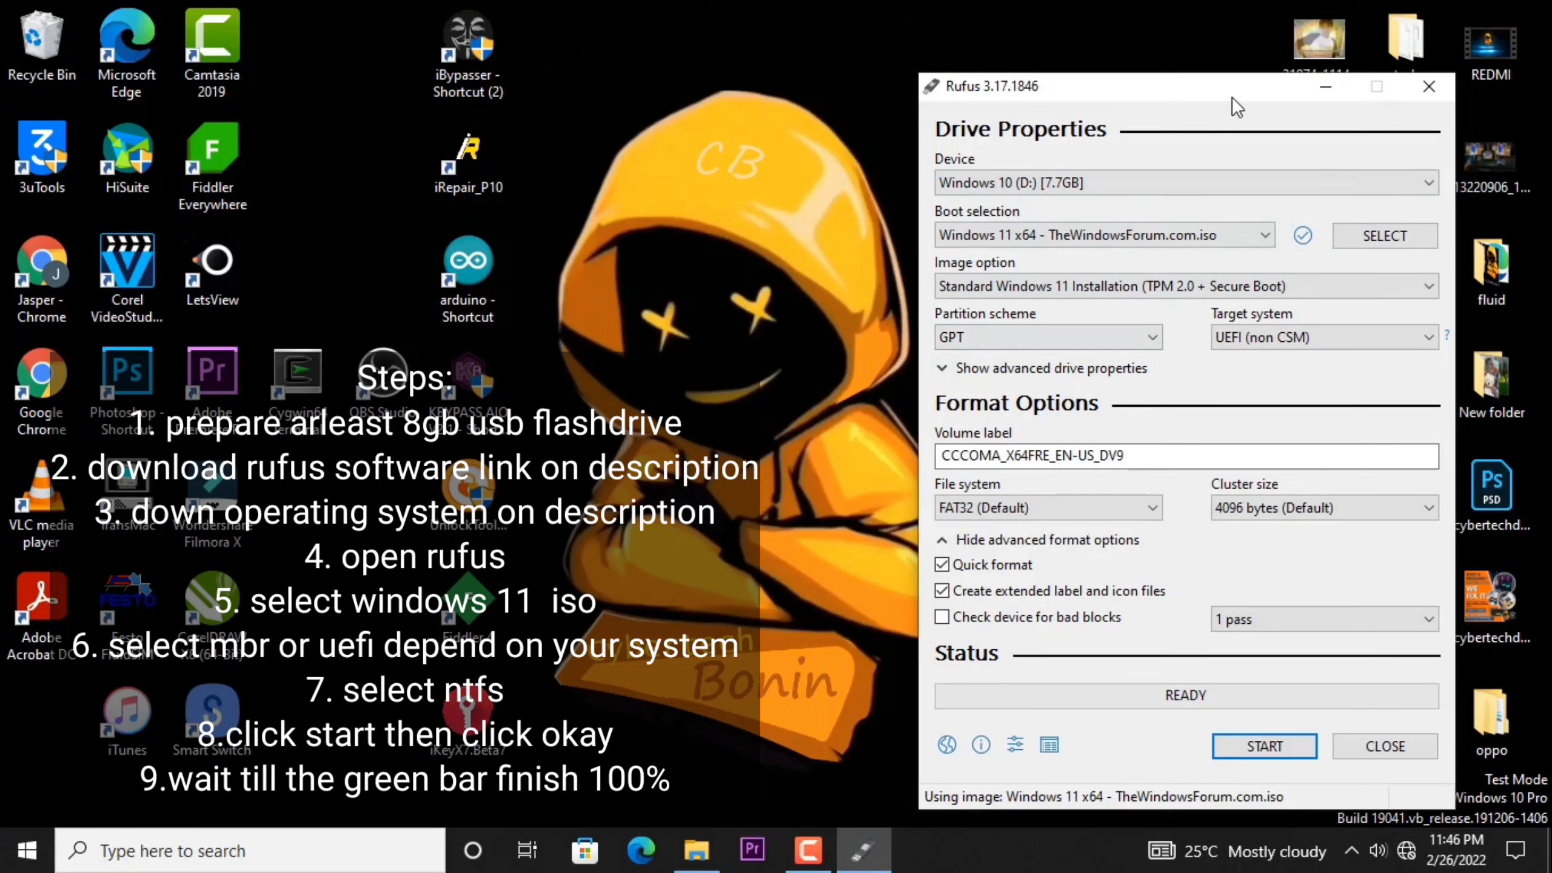
Review the available partition scheme and target system options without changing them.
{"action": "left_click", "coordinate": [1148, 345]}
{"action": "left_click", "coordinate": [1149, 344]}
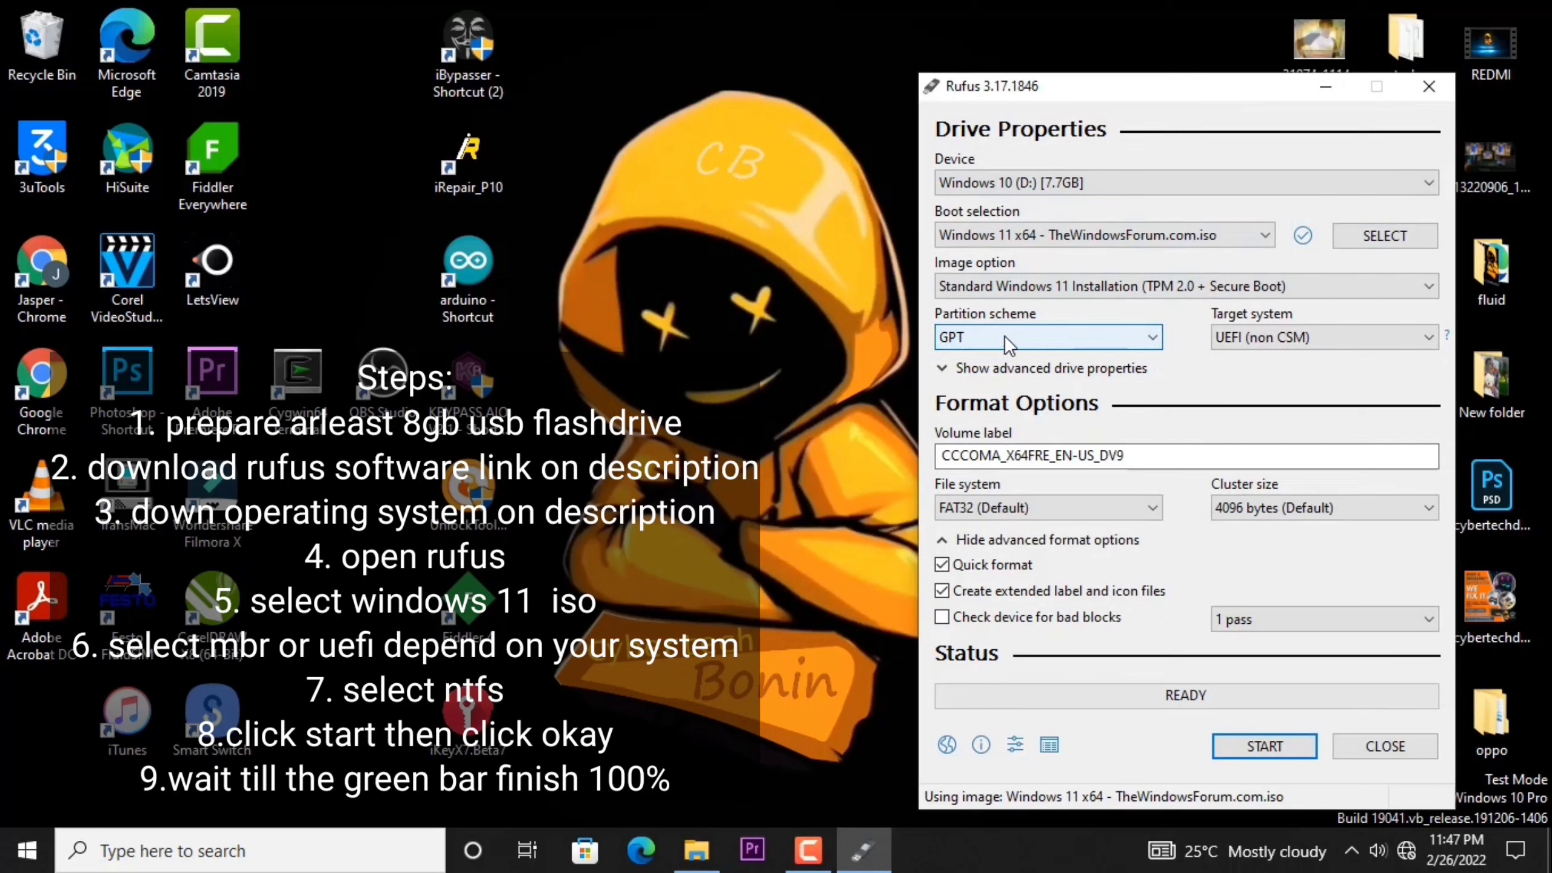
{"action": "left_click", "coordinate": [1327, 344]}
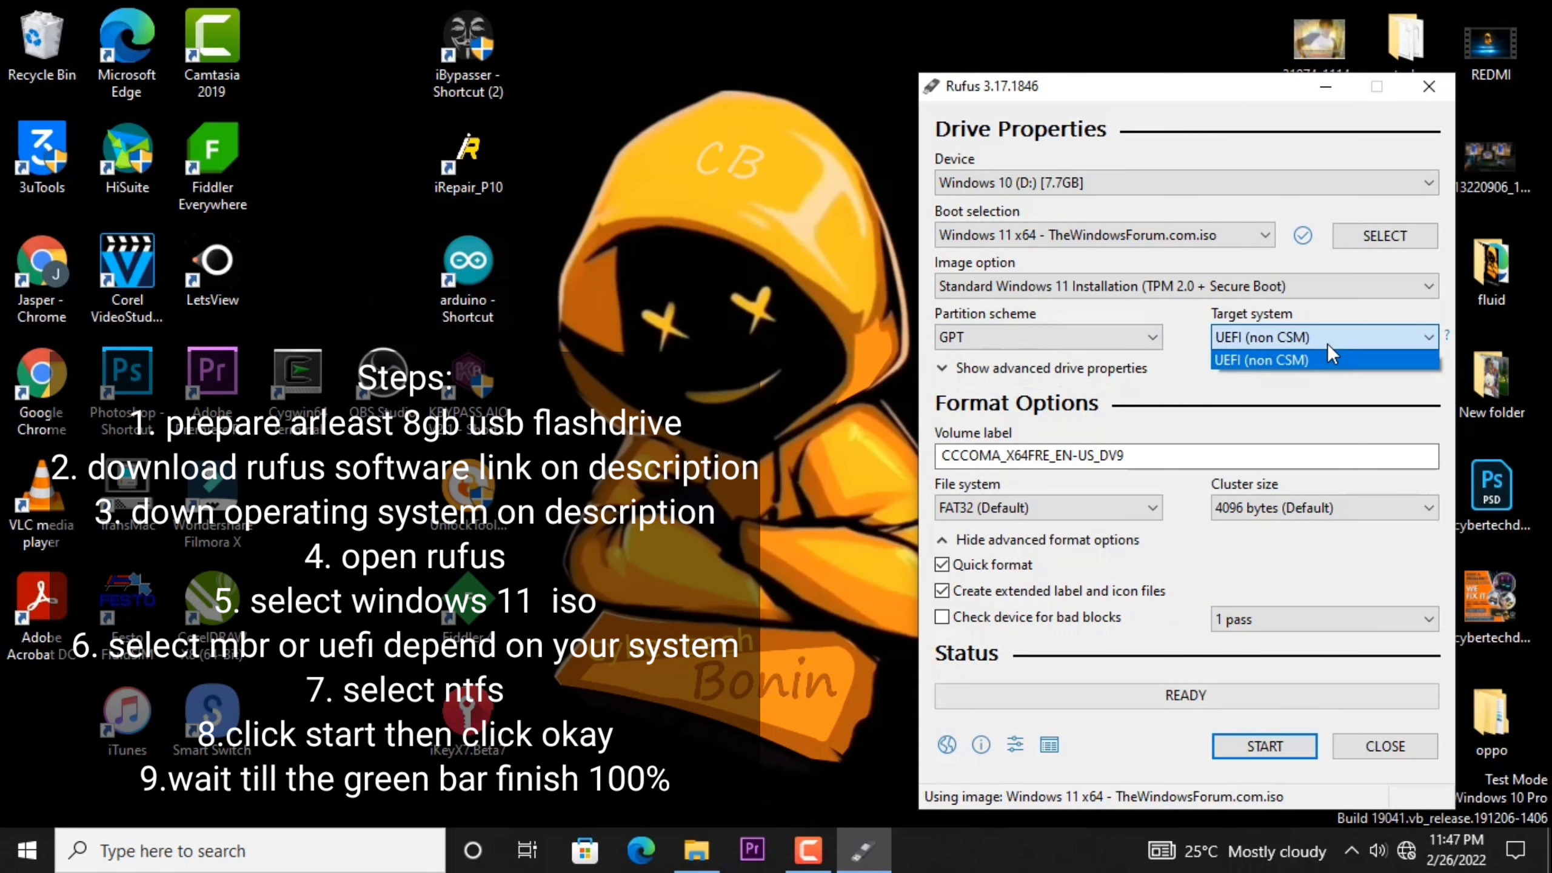
{"action": "left_click", "coordinate": [1327, 344]}
{"action": "left_click", "coordinate": [1156, 337]}
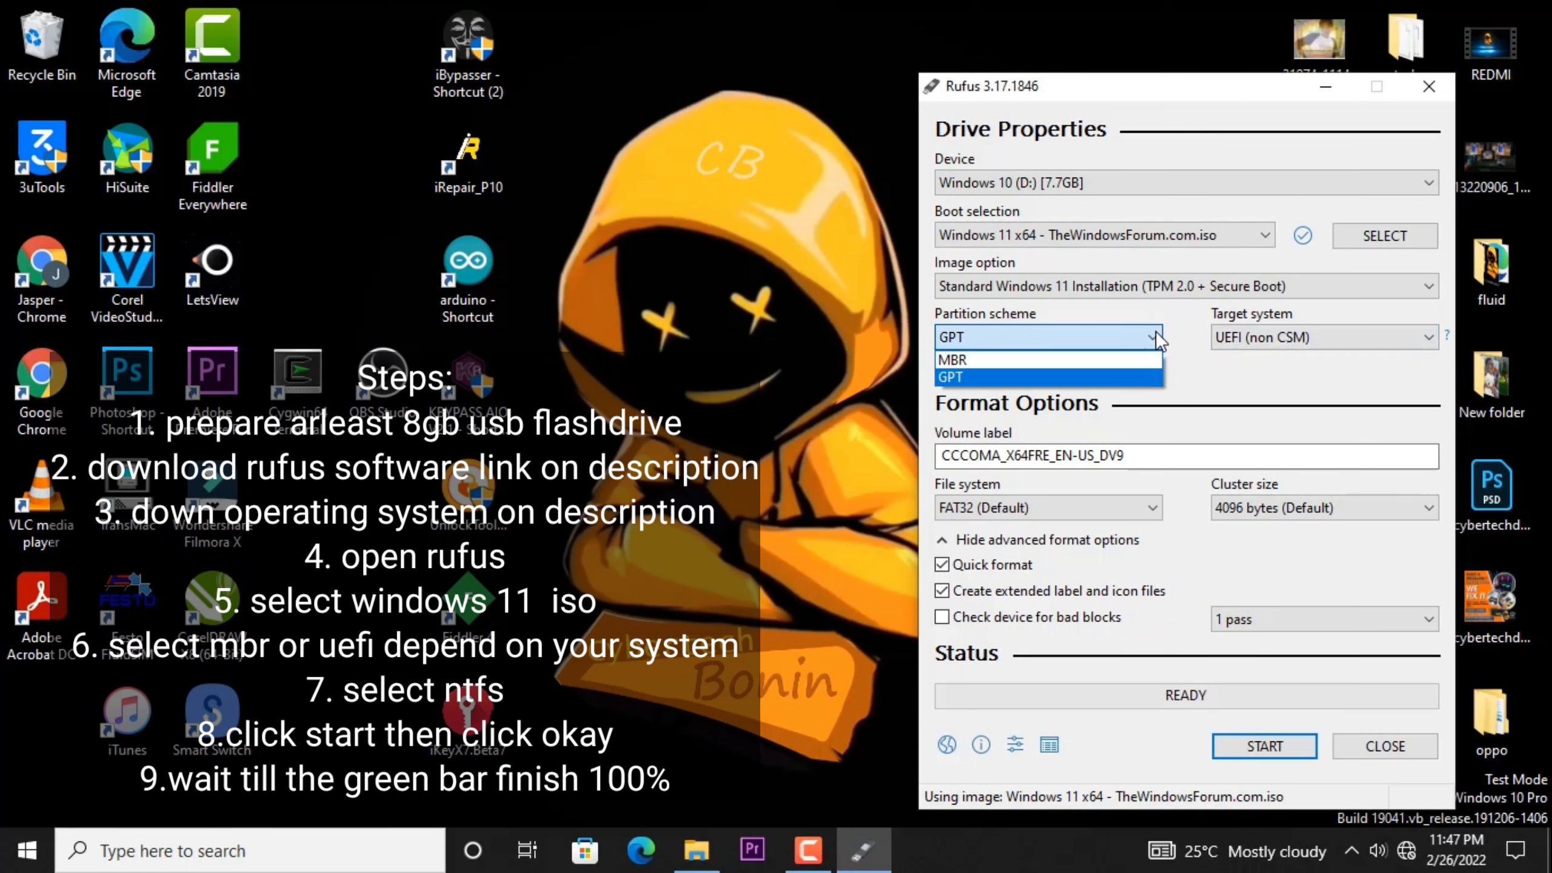
{"action": "left_click", "coordinate": [1155, 339]}
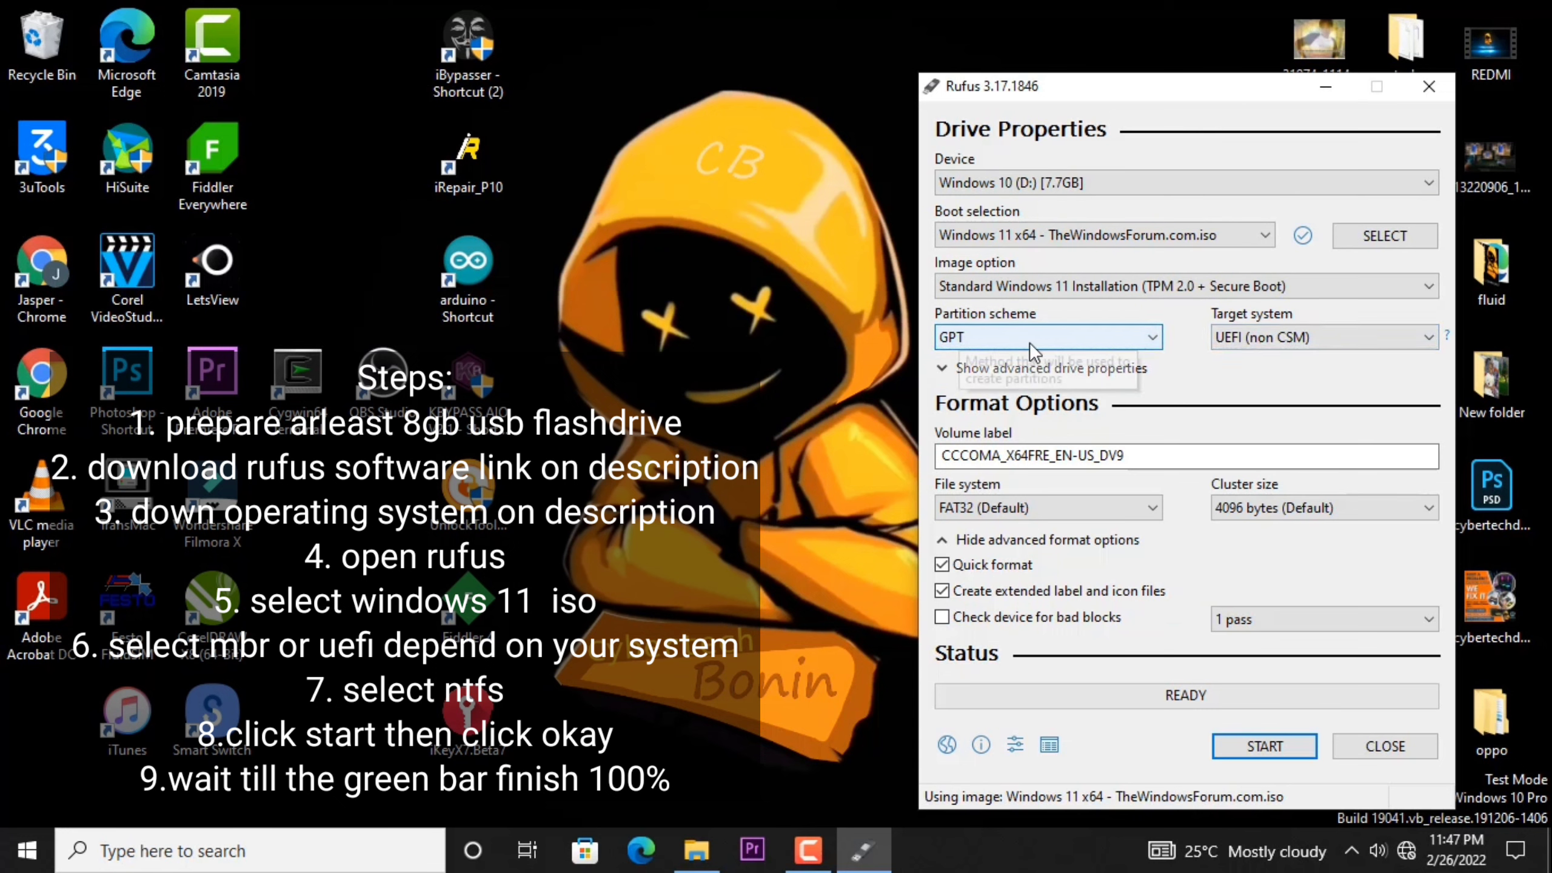
{"action": "left_click", "coordinate": [1237, 344]}
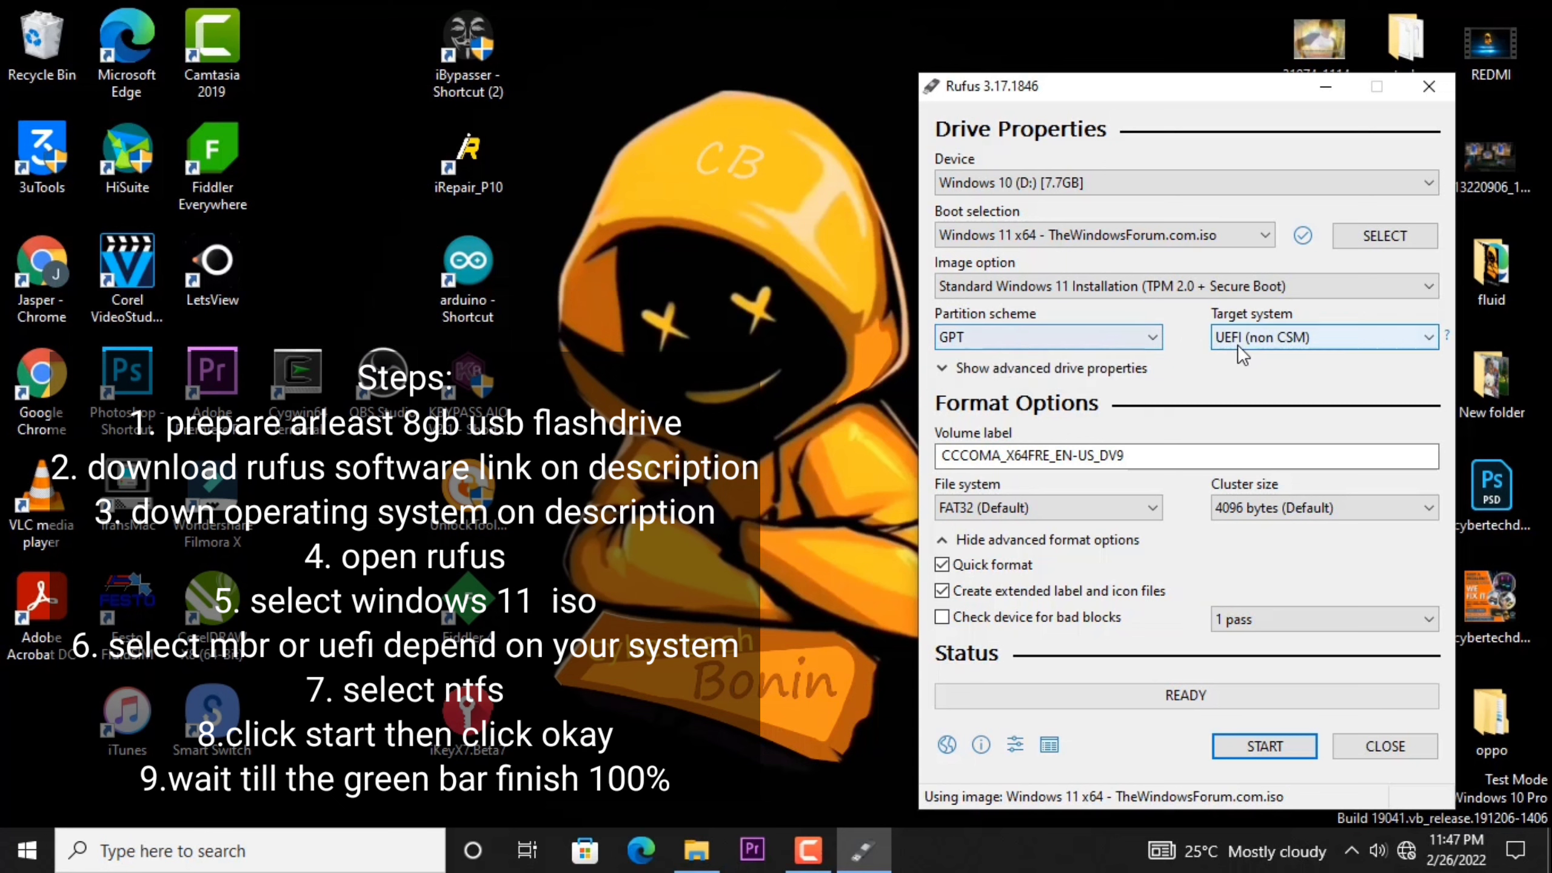
Try the MBR partition scheme for the USB drive, and set the scheme back to GPT.
{"action": "left_click", "coordinate": [1152, 340]}
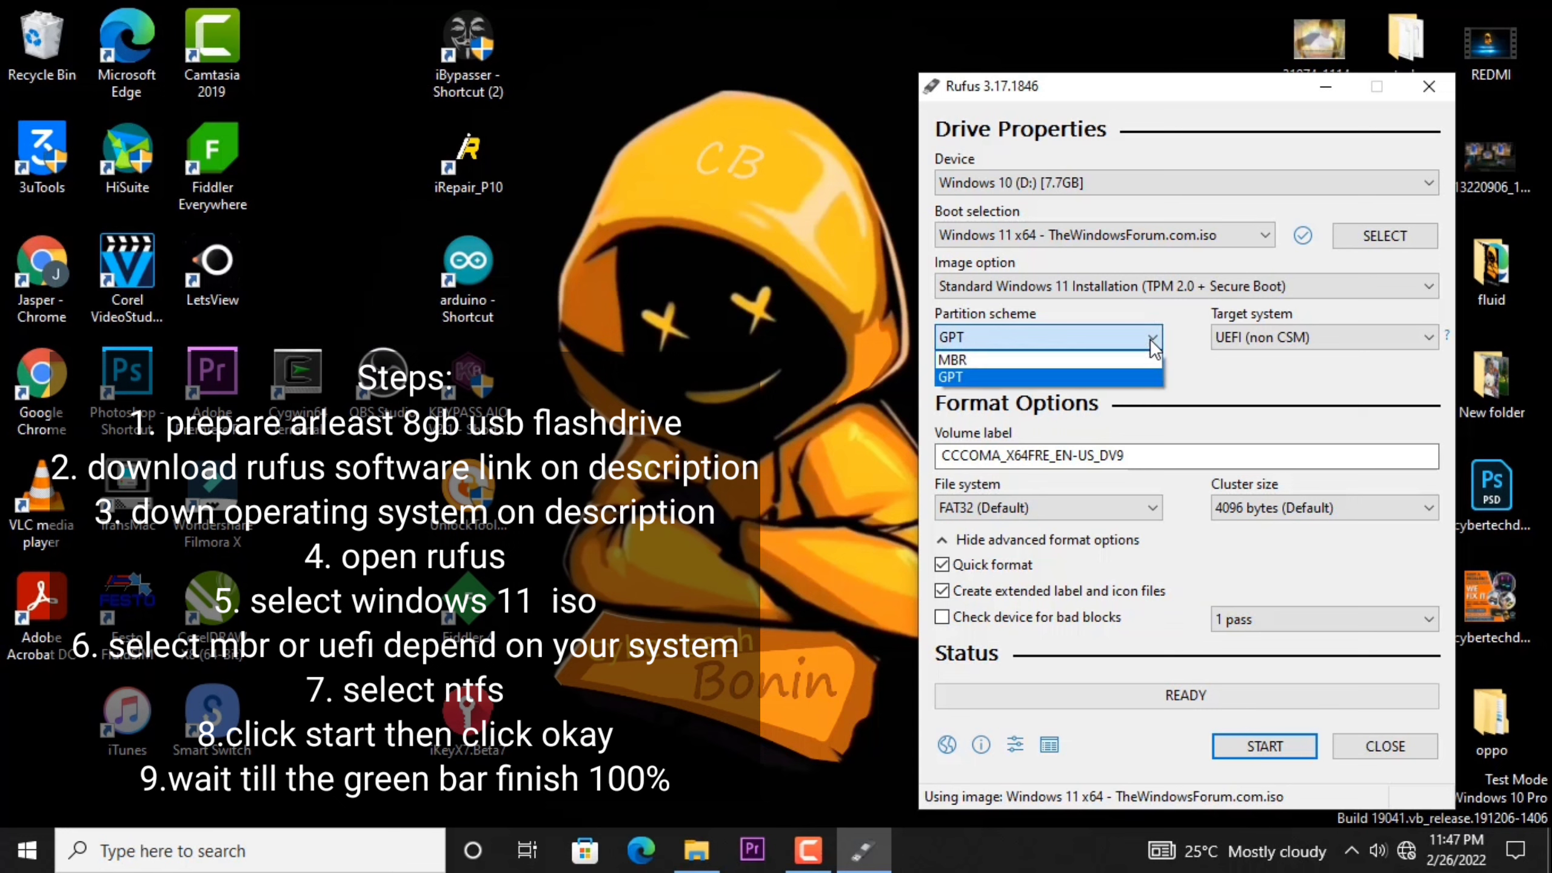
{"action": "left_click", "coordinate": [1047, 360]}
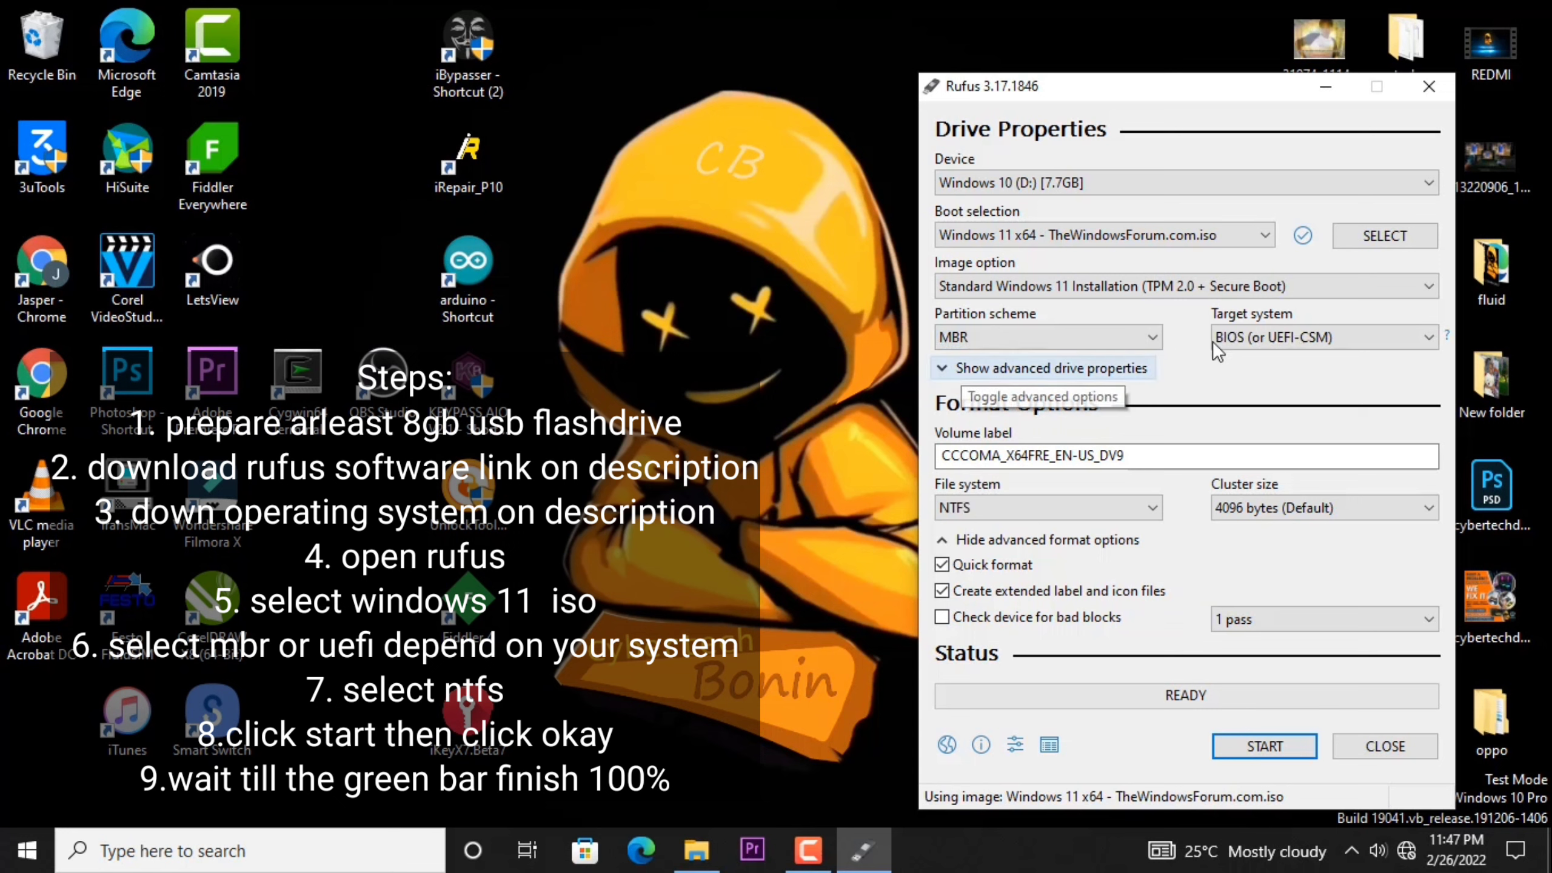
{"action": "left_click", "coordinate": [1152, 340]}
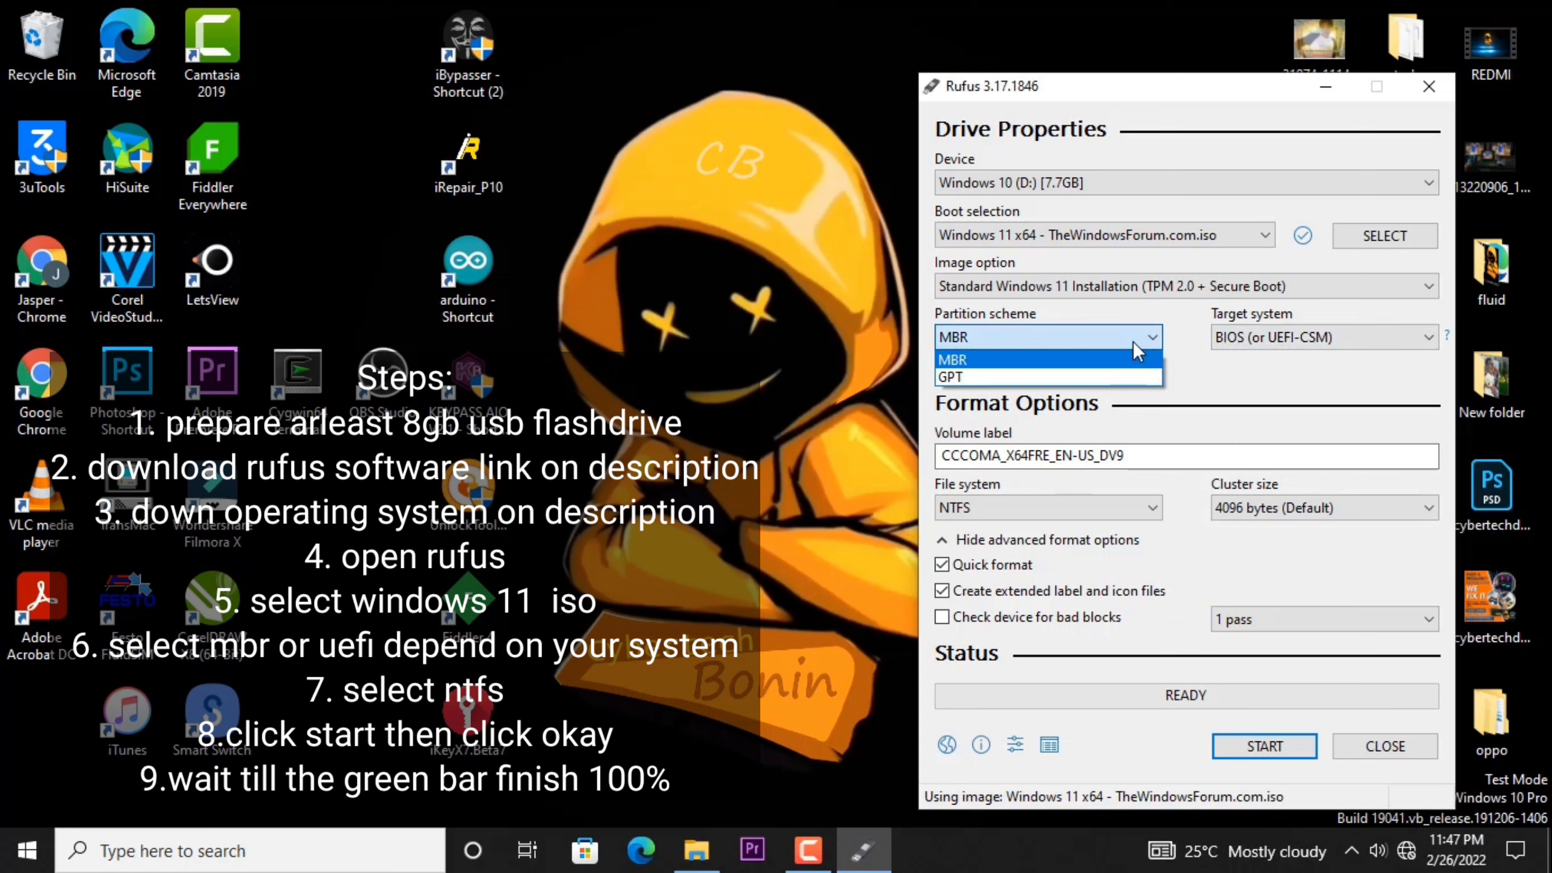
{"action": "left_click", "coordinate": [1224, 373]}
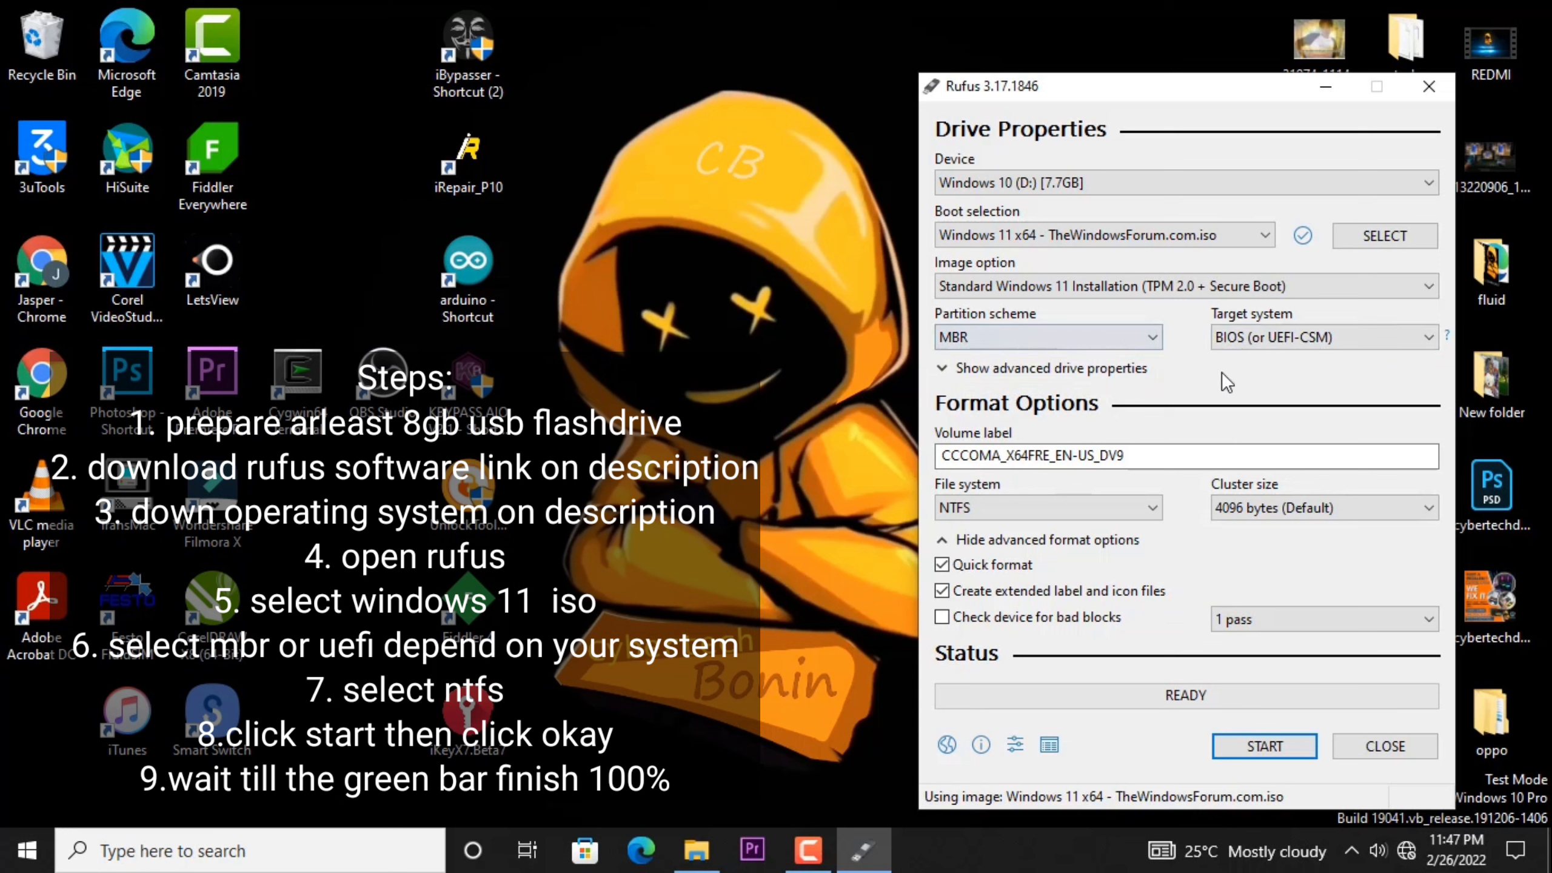
{"action": "left_click", "coordinate": [1159, 340]}
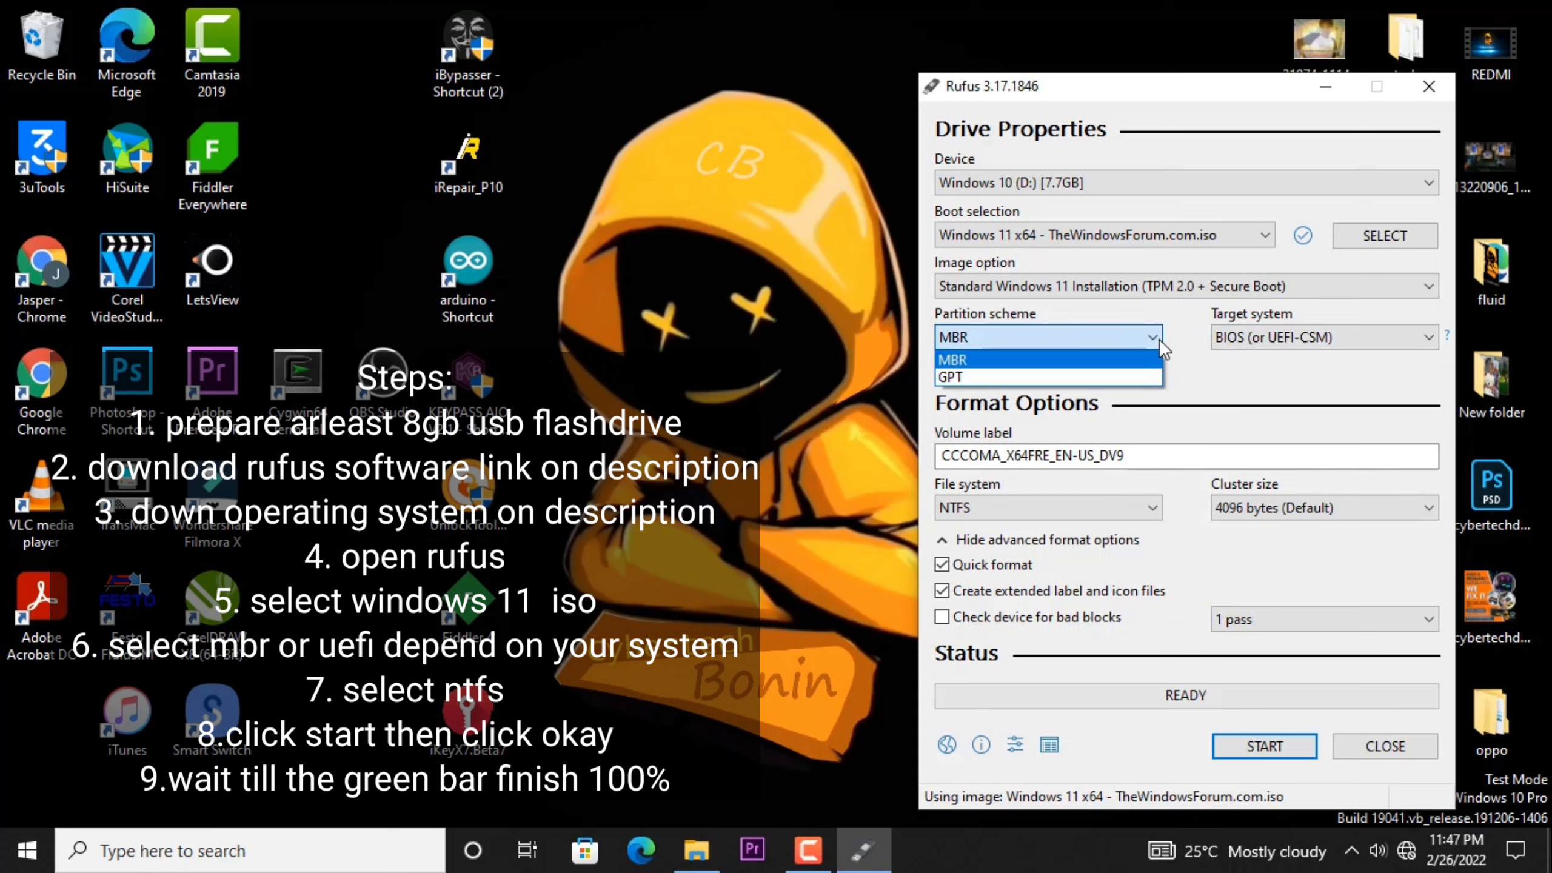
{"action": "left_click", "coordinate": [1089, 373]}
{"action": "left_click", "coordinate": [1120, 456]}
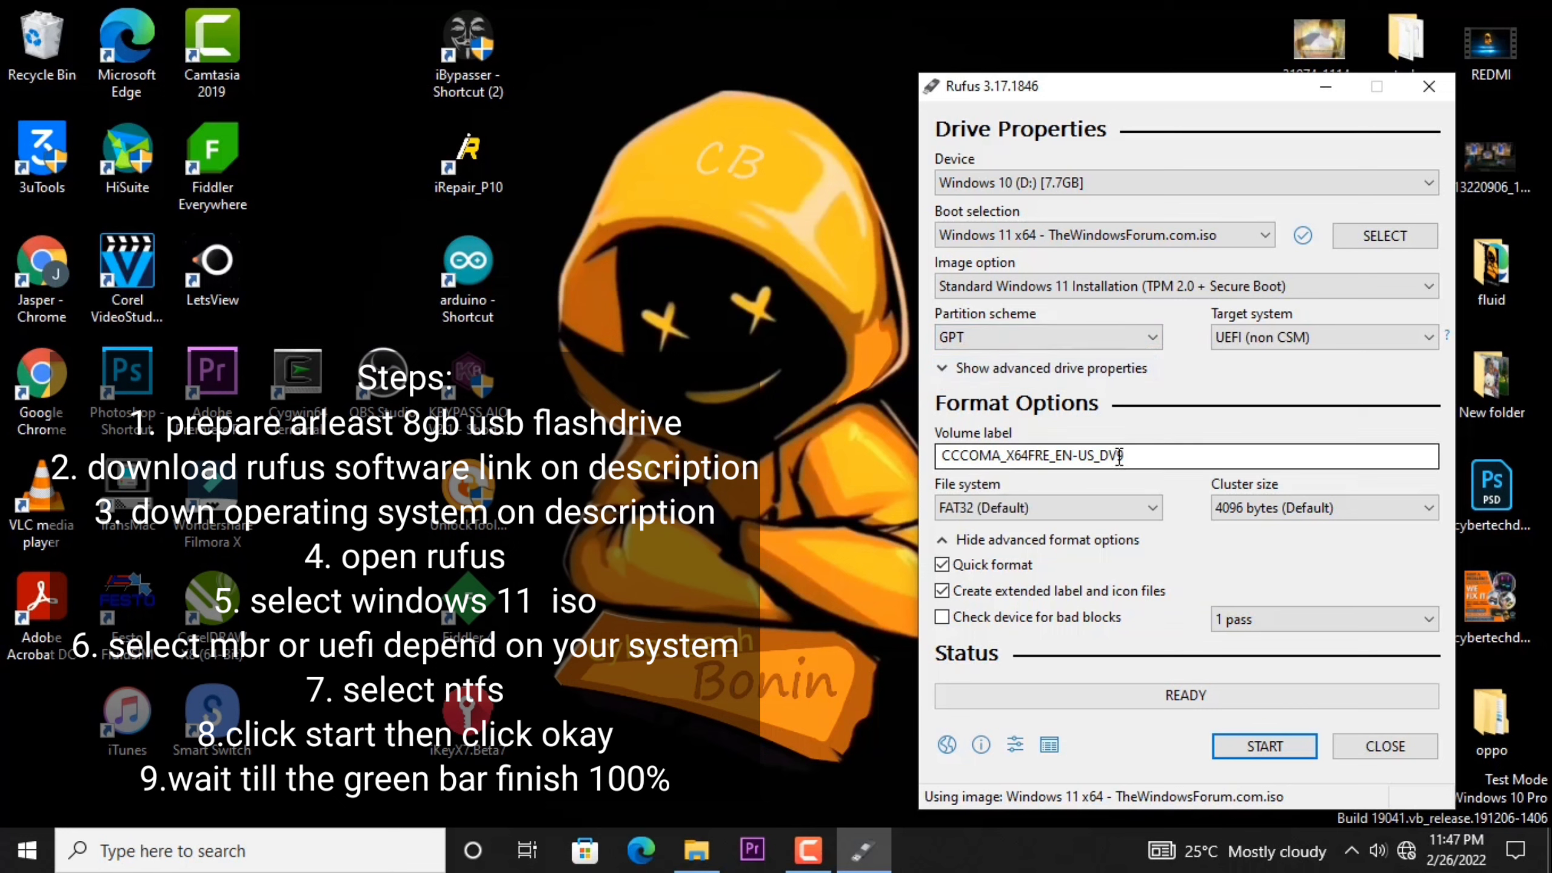
{"action": "key", "text": "ctrl+a"}
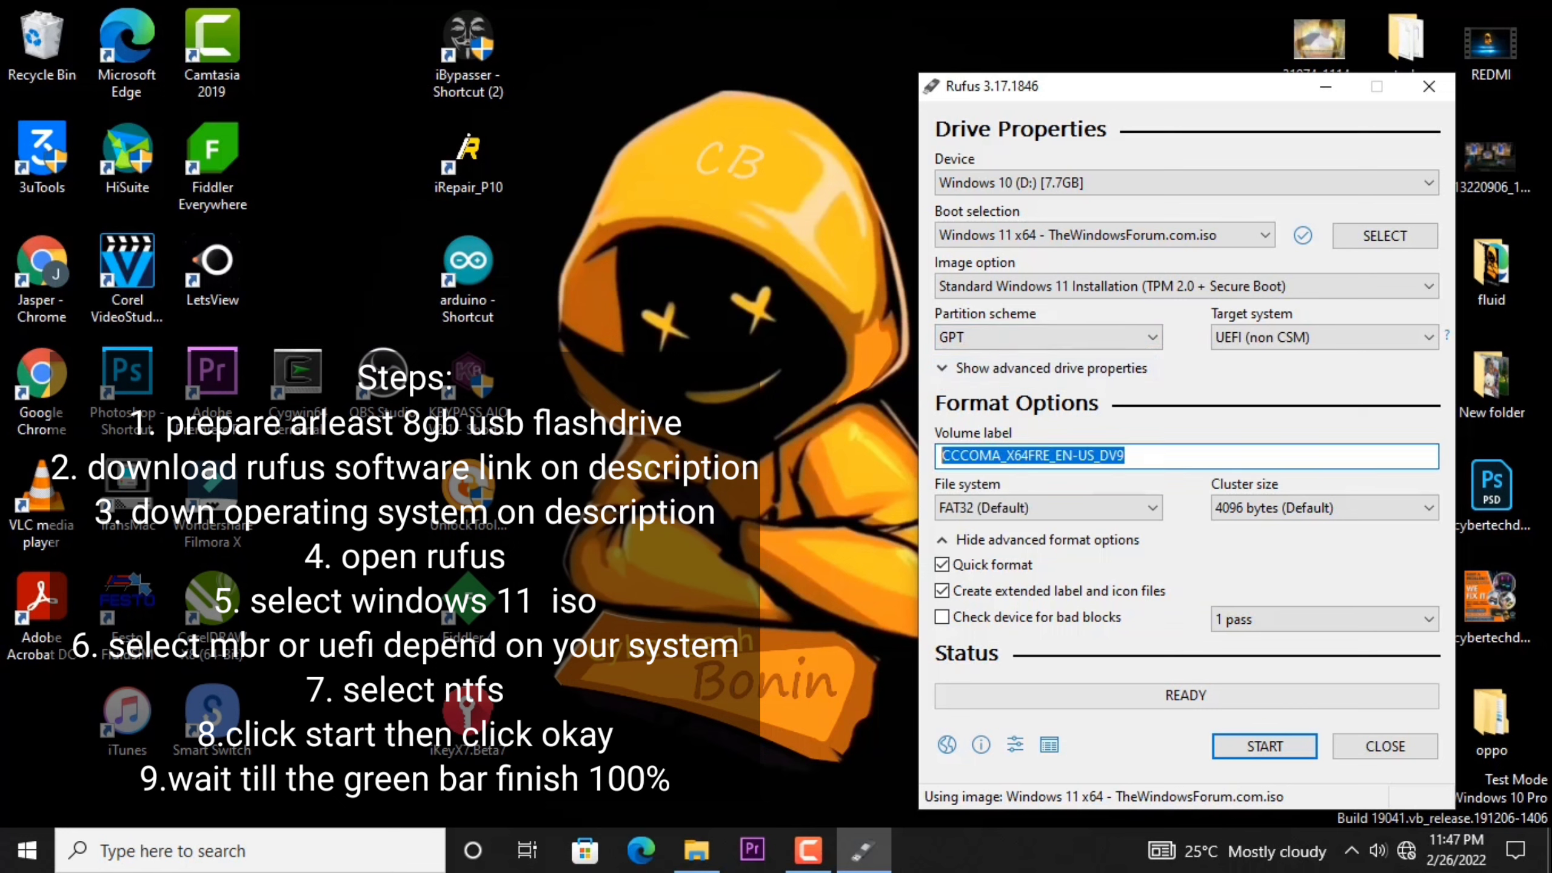
{"action": "key", "text": "BackSpace"}
{"action": "type", "text": "windo"}
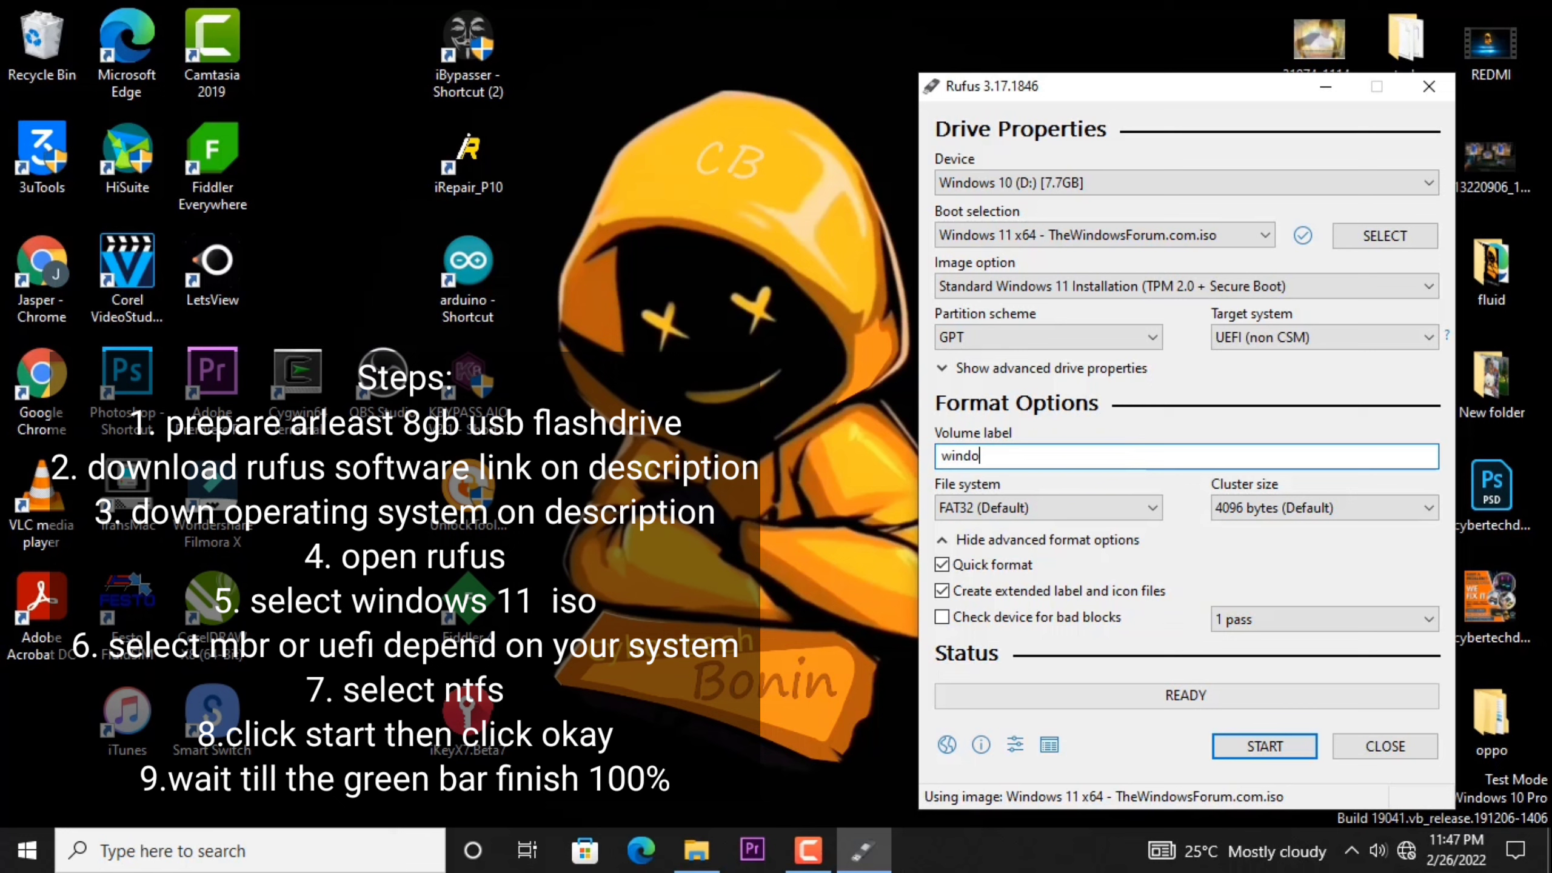
{"action": "type", "text": "w 11 64 bit"}
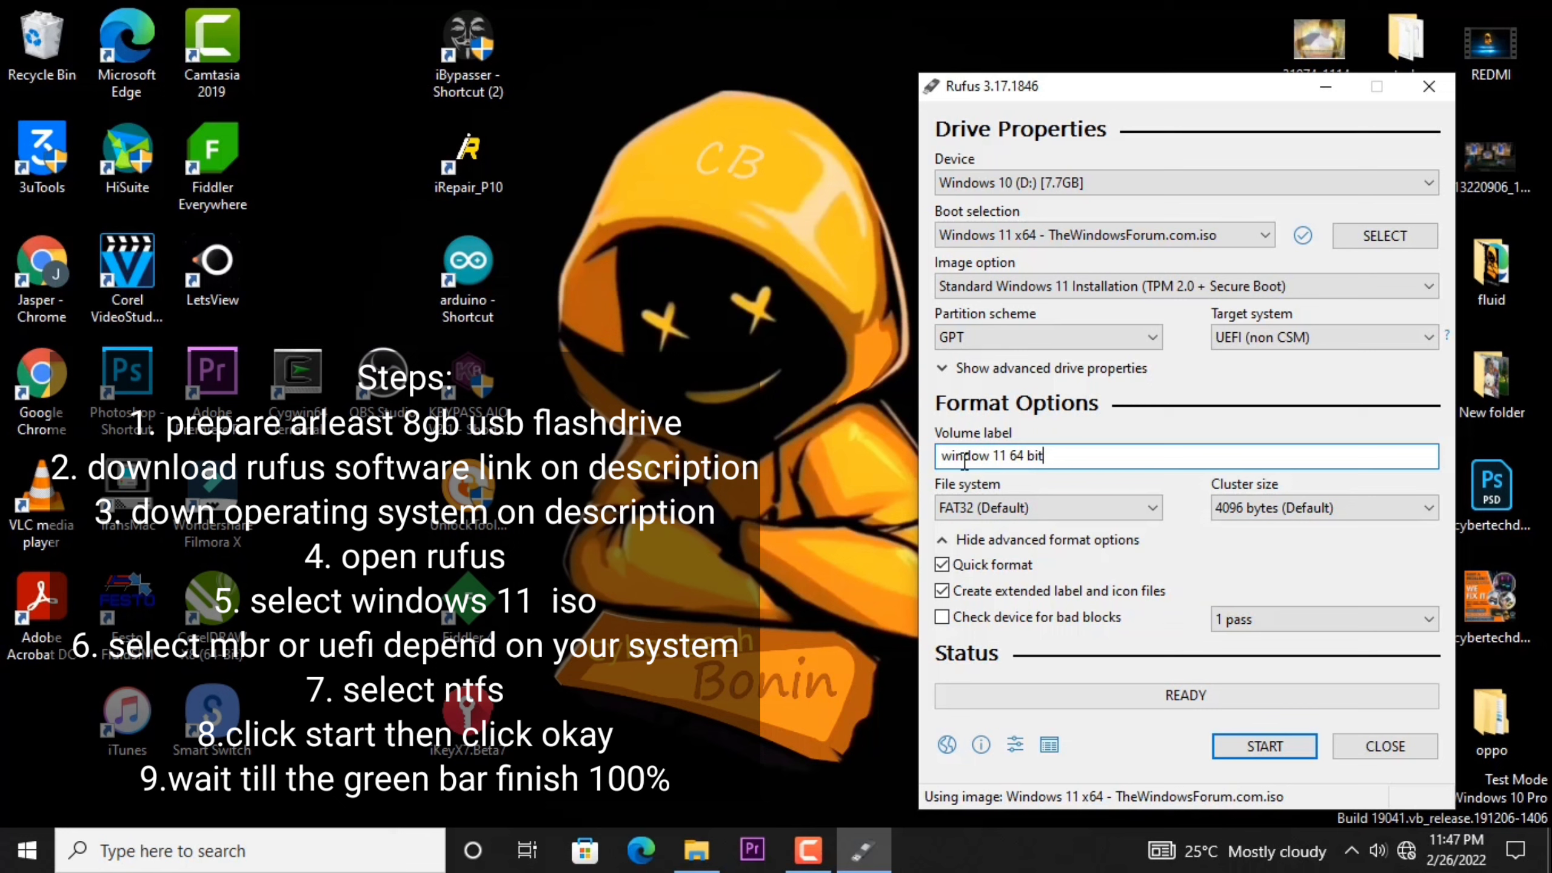
{"action": "left_click", "coordinate": [995, 455]}
{"action": "type", "text": "pro"}
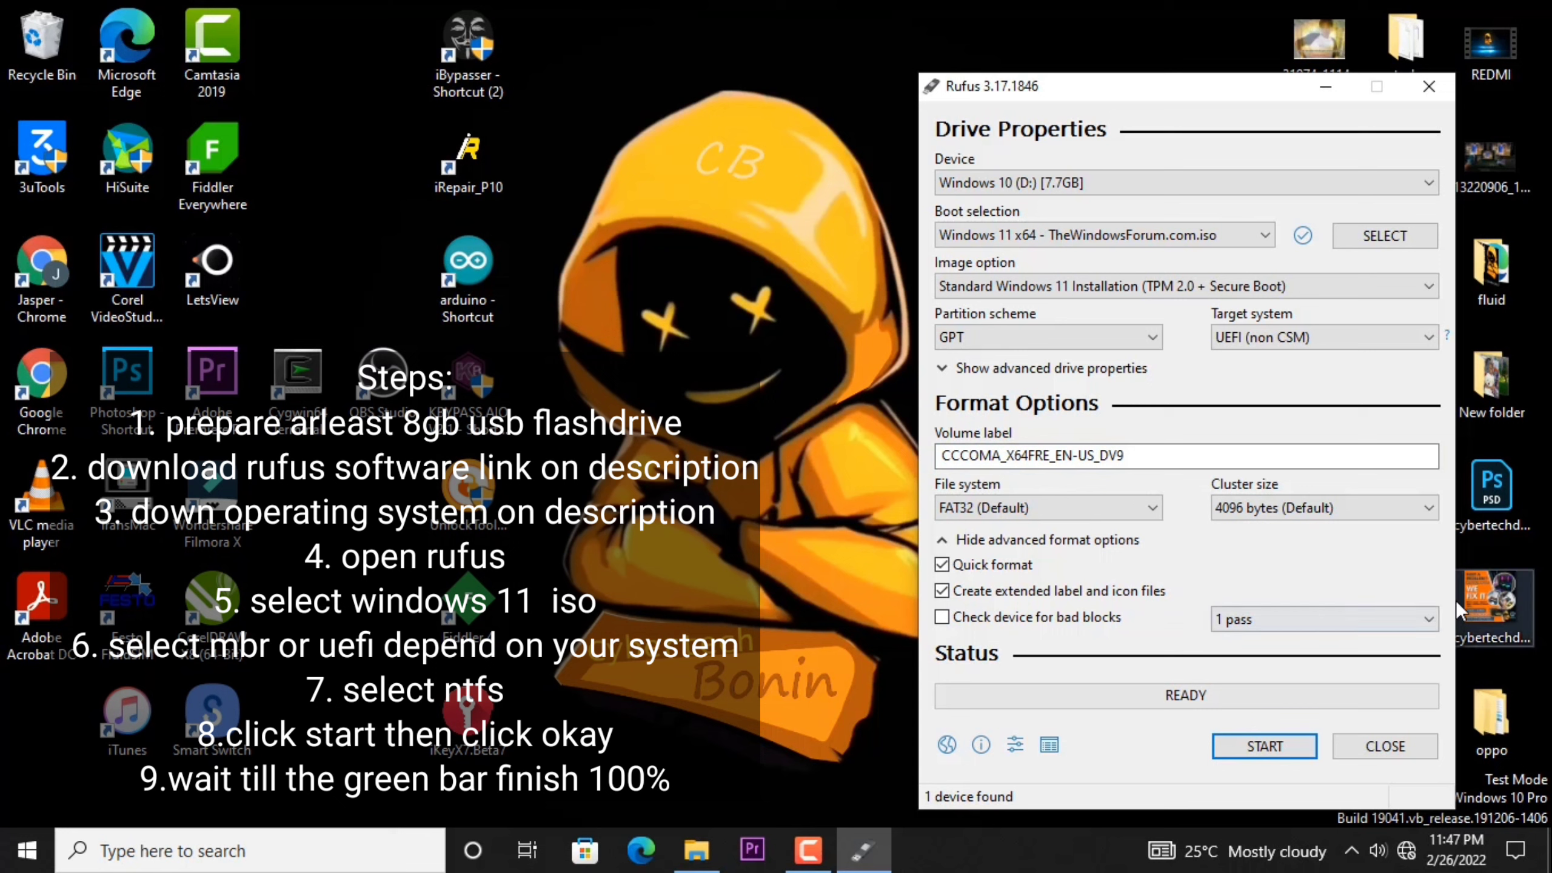
Set the volume label to "windows 11 pro 64 bit" and the file system to NTFS.
{"action": "type", "text": "wi"}
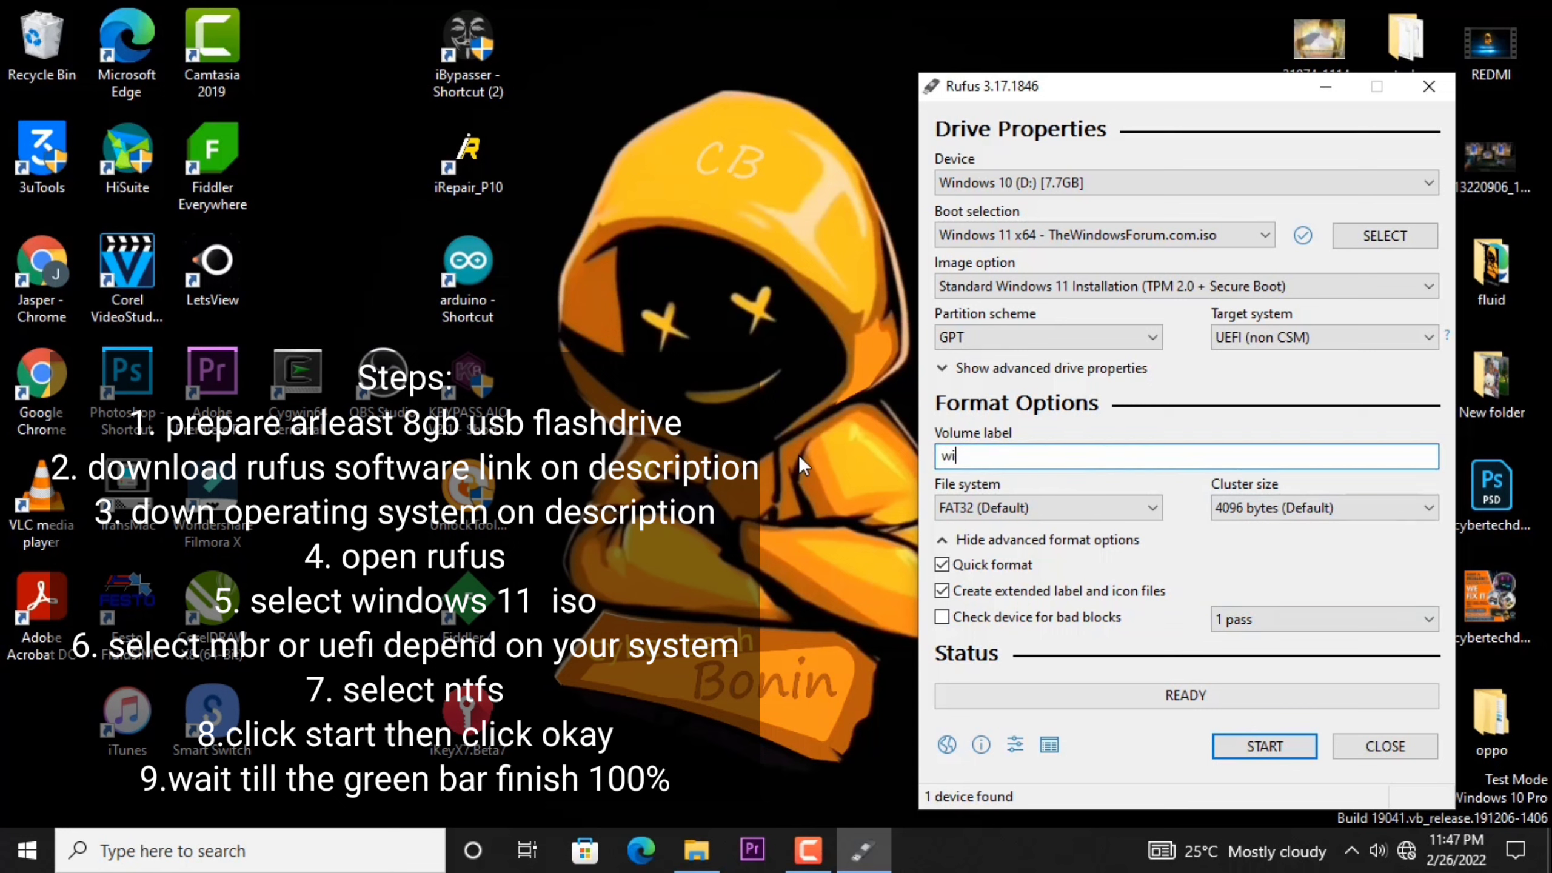
{"action": "type", "text": "ndows 11 pro 64 bit"}
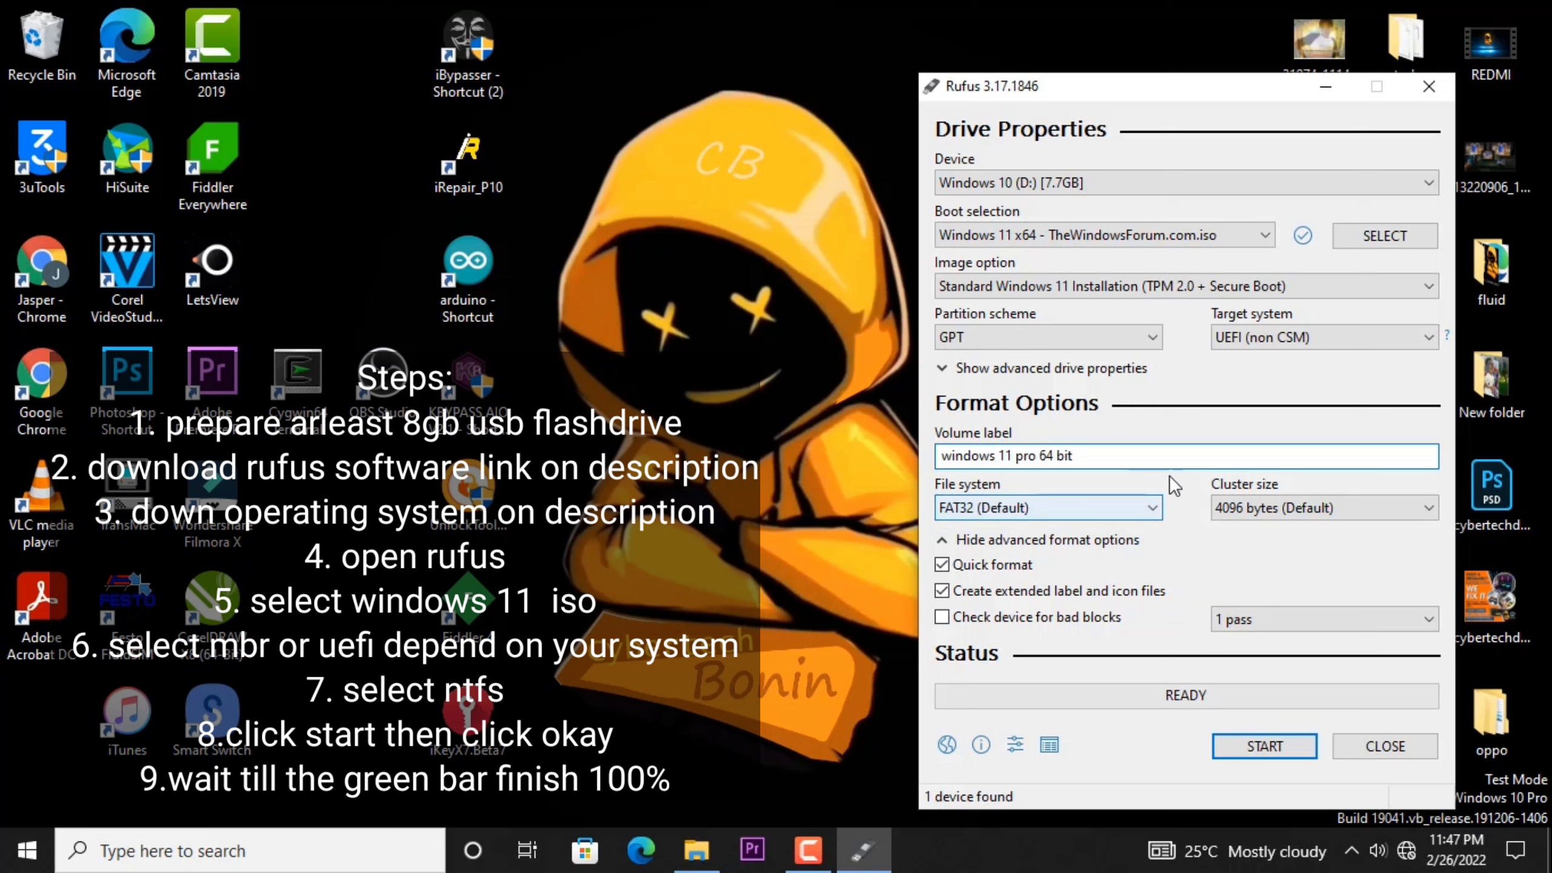
{"action": "left_click", "coordinate": [1130, 514]}
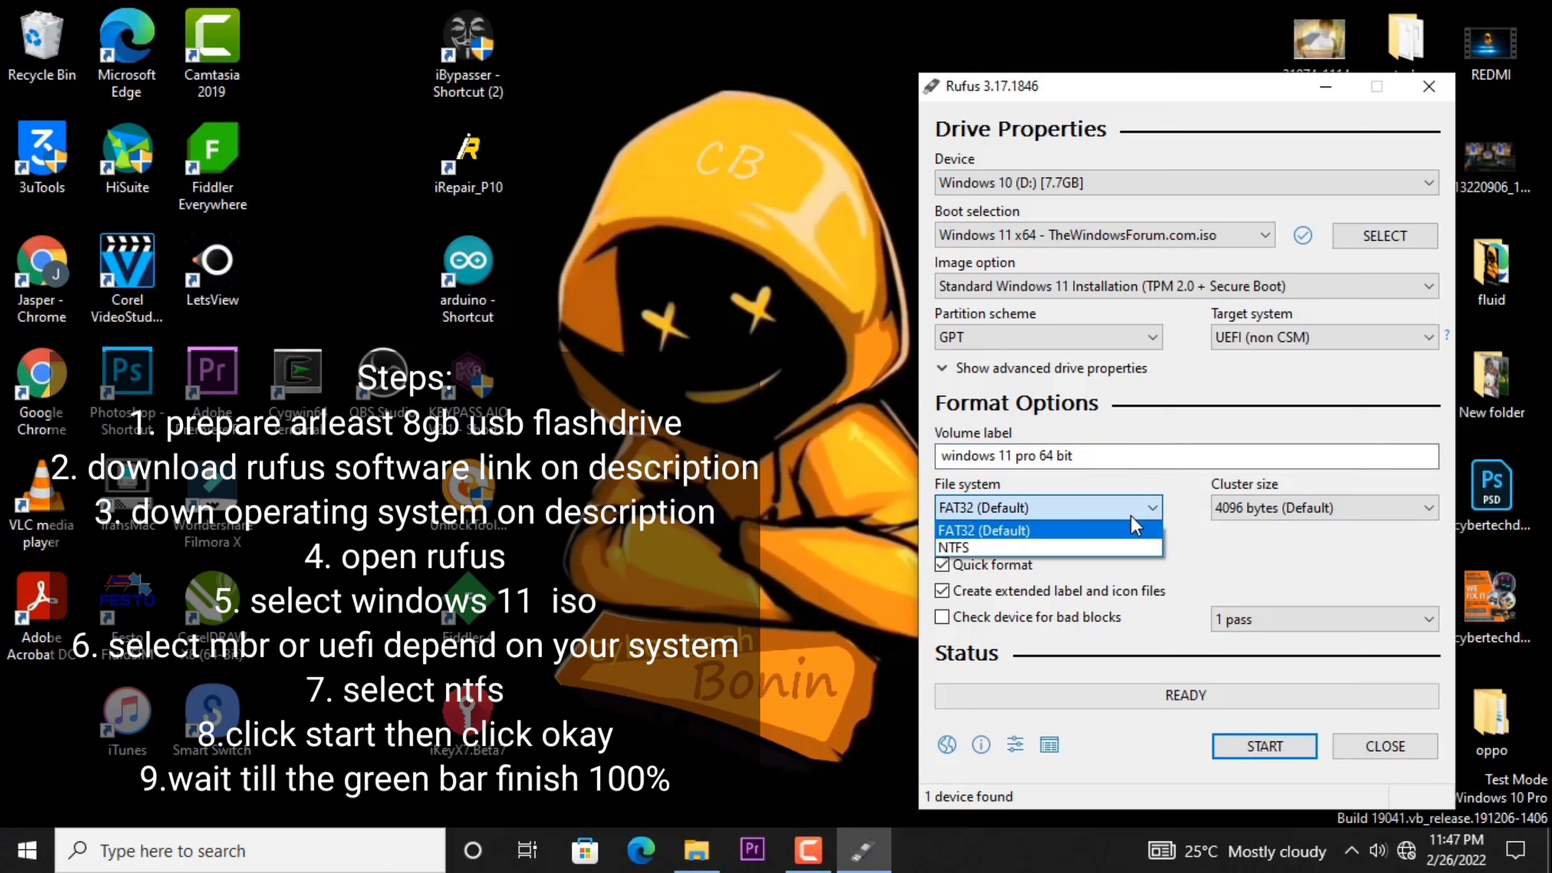
{"action": "left_click", "coordinate": [1067, 546]}
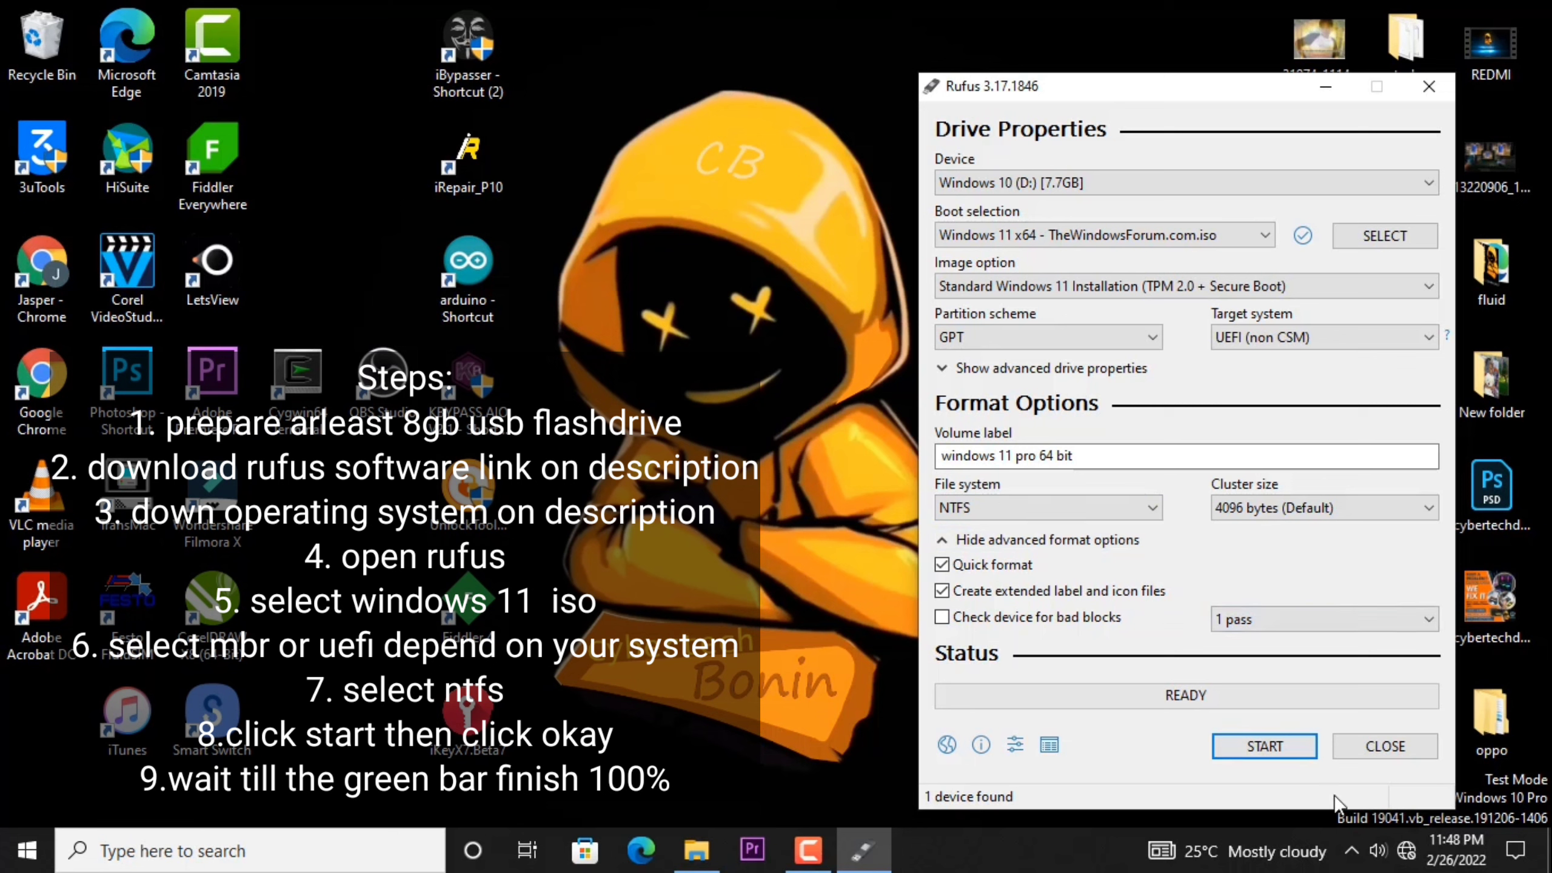
Write the Windows 11 image to the USB drive, accepting the erasure of its data, and close Rufus when it finishes.
{"action": "left_click", "coordinate": [1247, 745]}
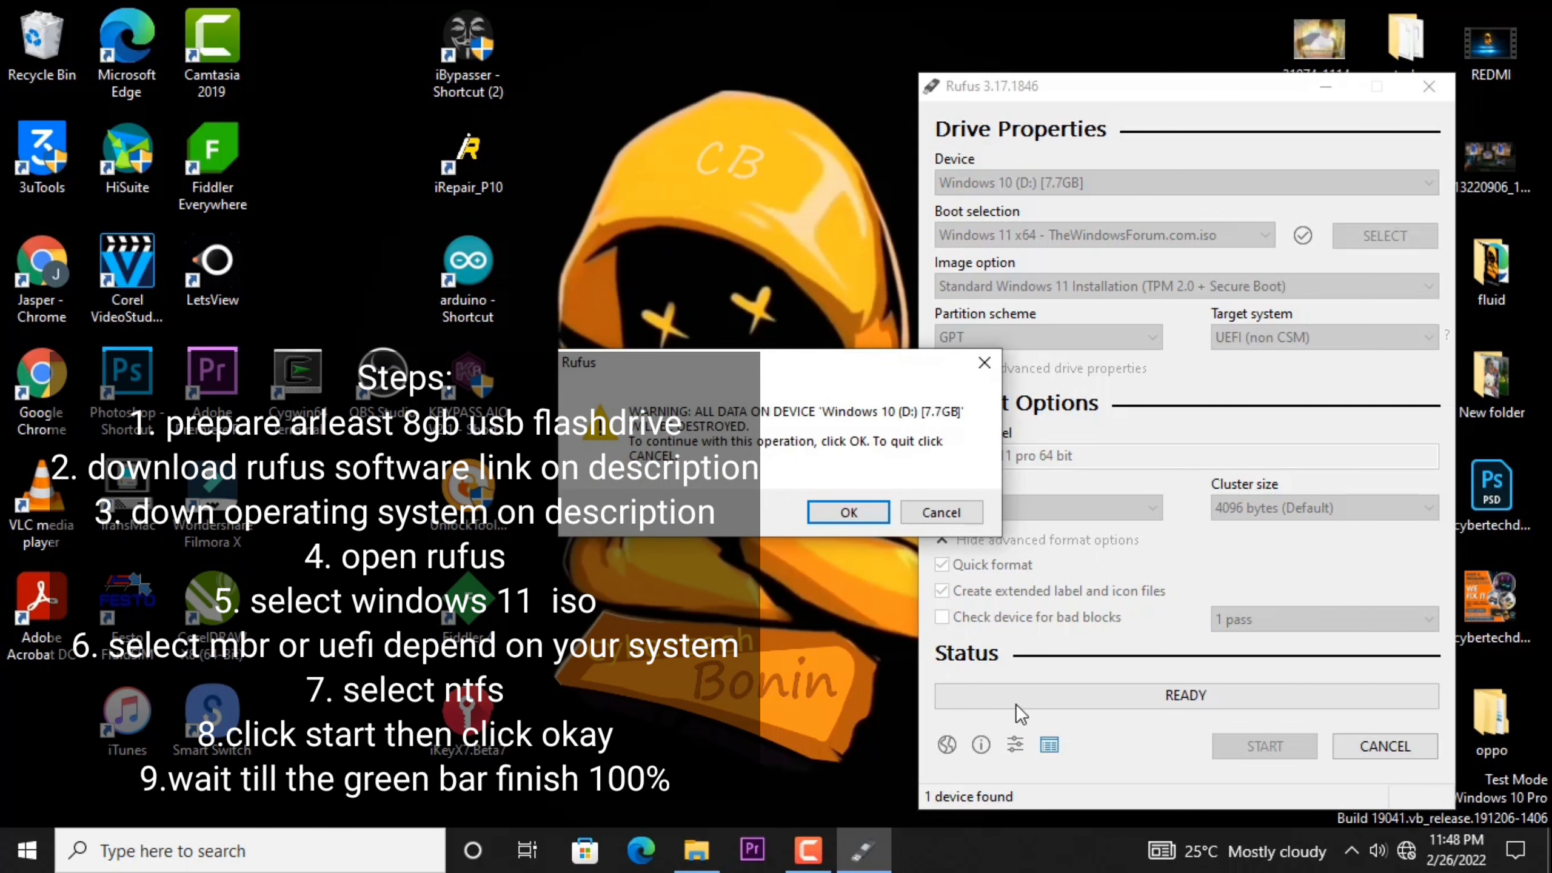
{"action": "left_click", "coordinate": [865, 519]}
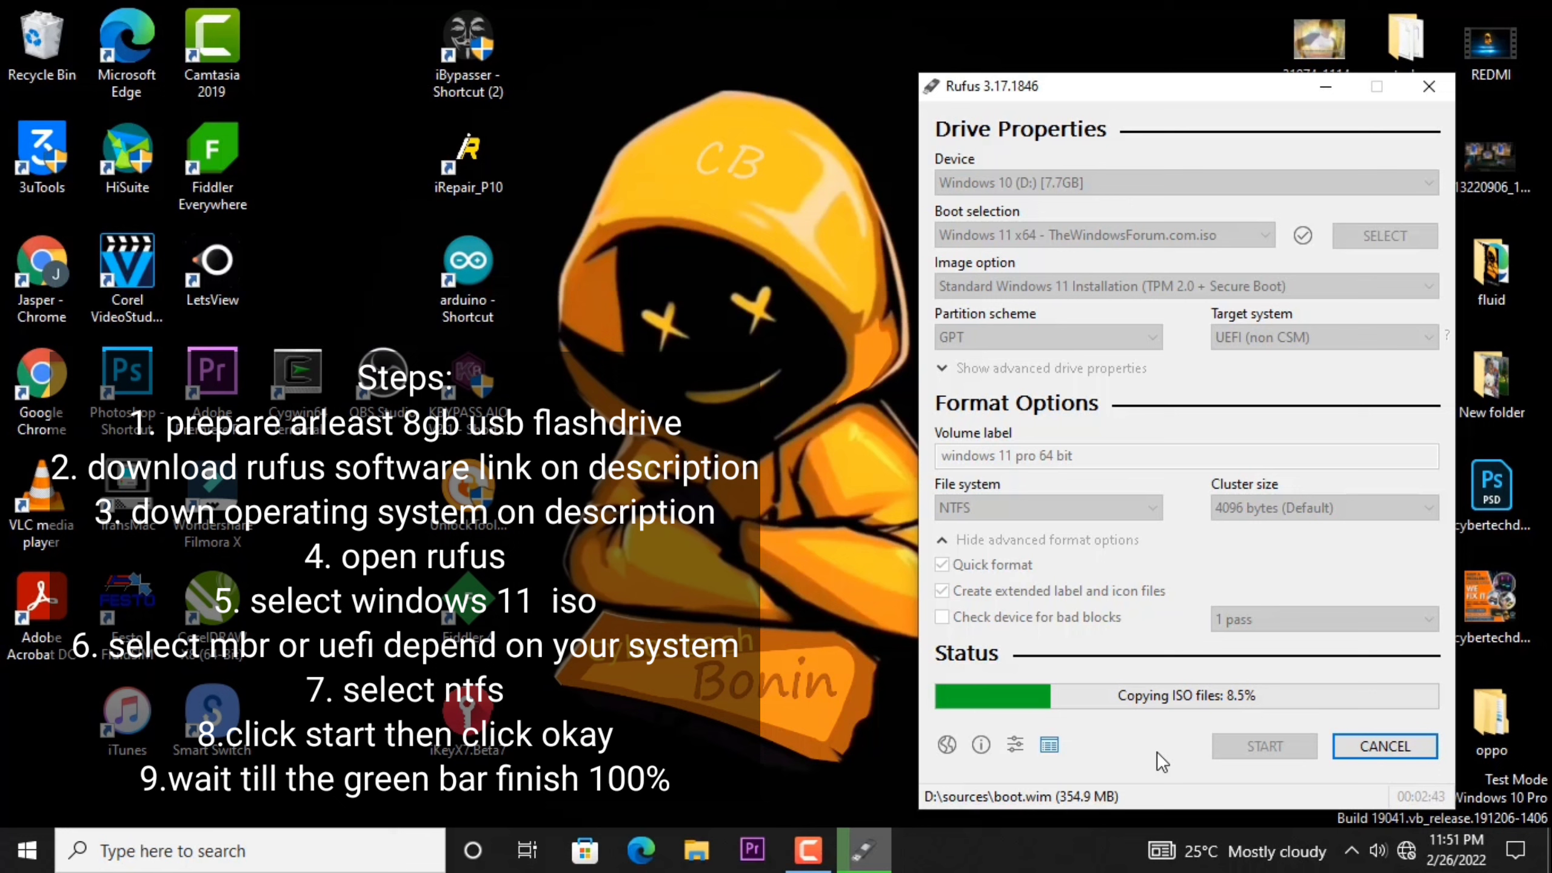
{"action": "left_click", "coordinate": [819, 853]}
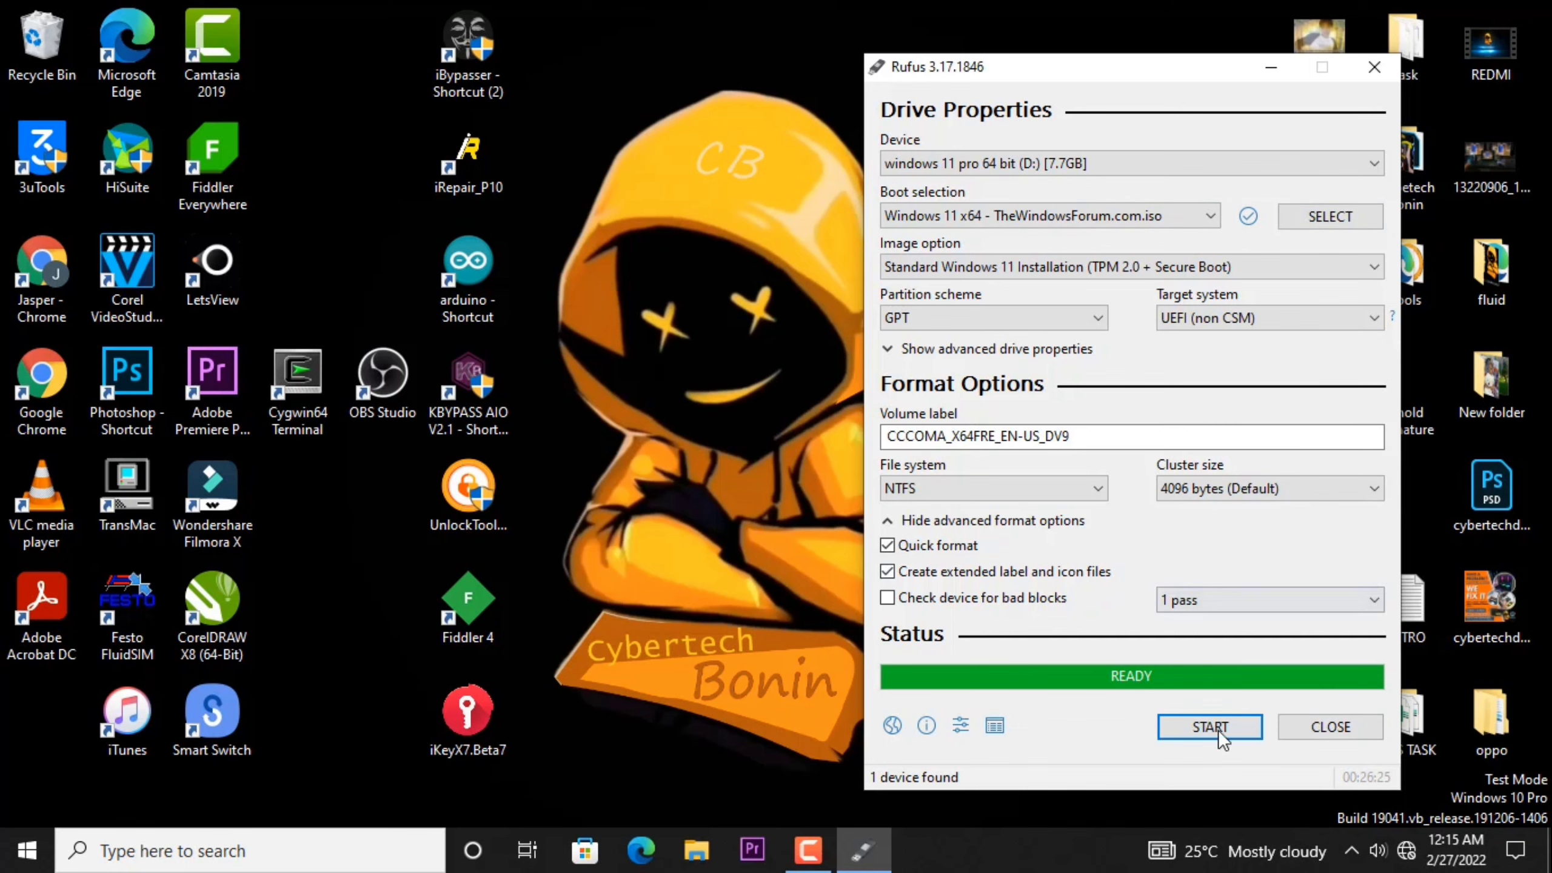
{"action": "left_click", "coordinate": [1330, 727]}
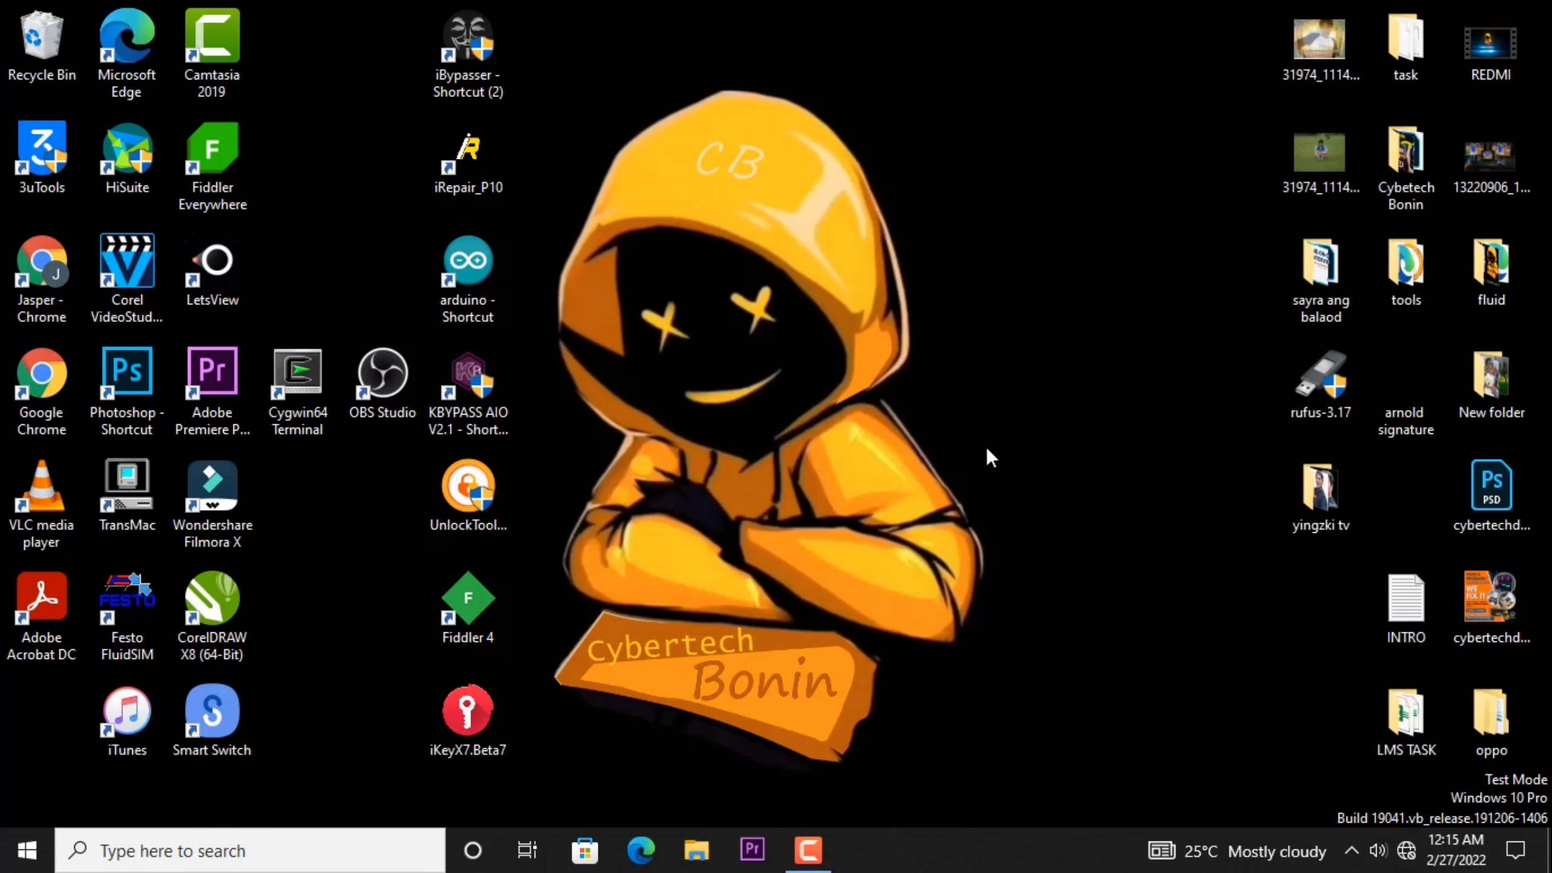
Switch to File Explorer and open the windows 11 pro 64 bit (D:) drive to check its files.
{"action": "left_click", "coordinate": [696, 850]}
{"action": "left_click", "coordinate": [843, 92]}
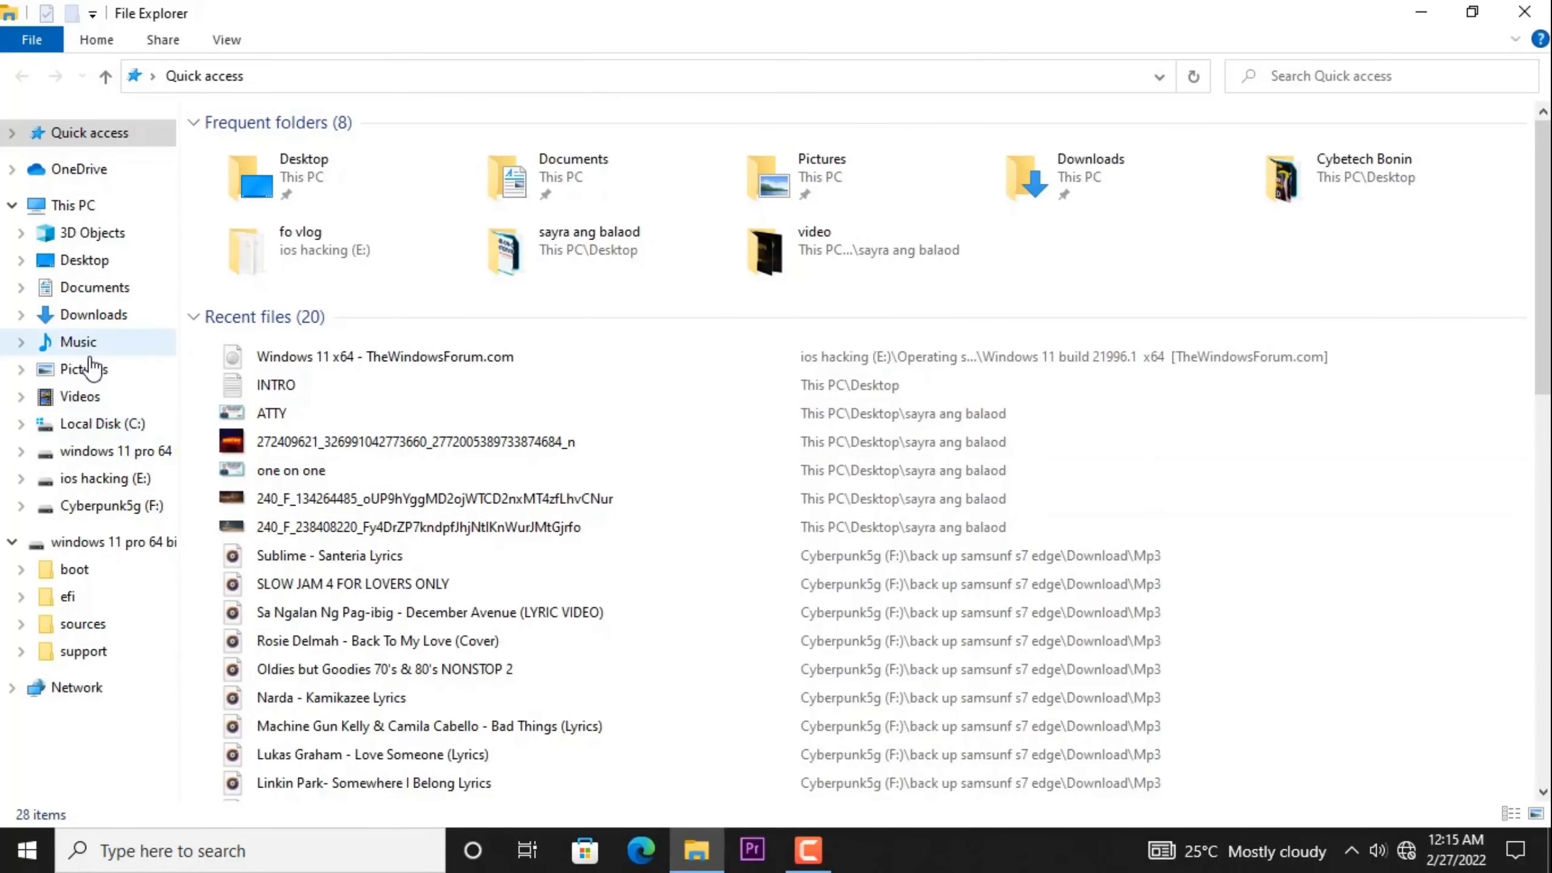
{"action": "left_click", "coordinate": [93, 542]}
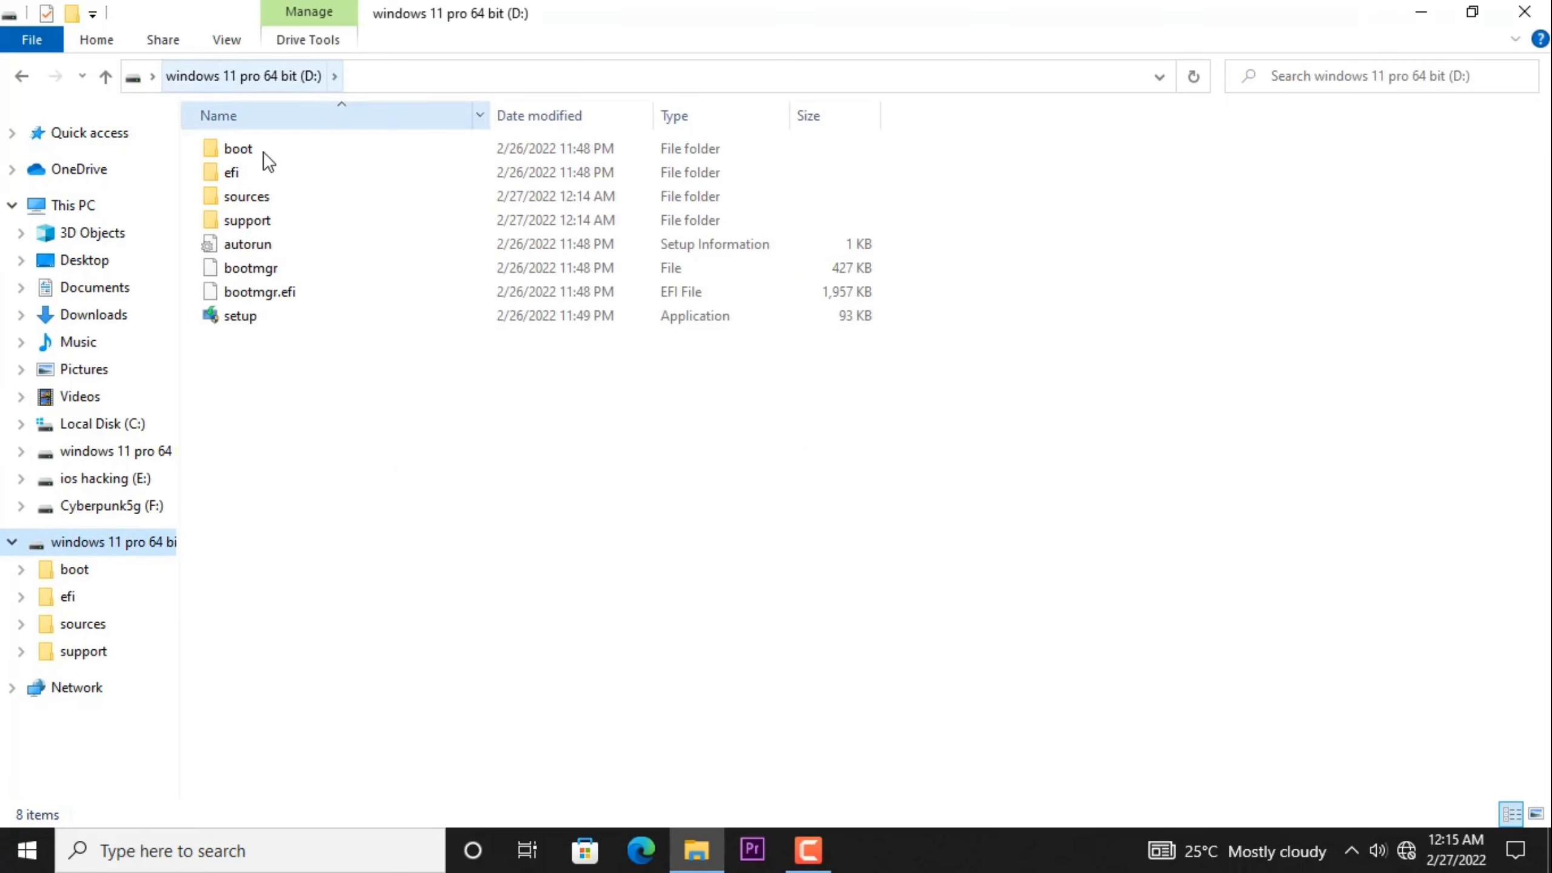